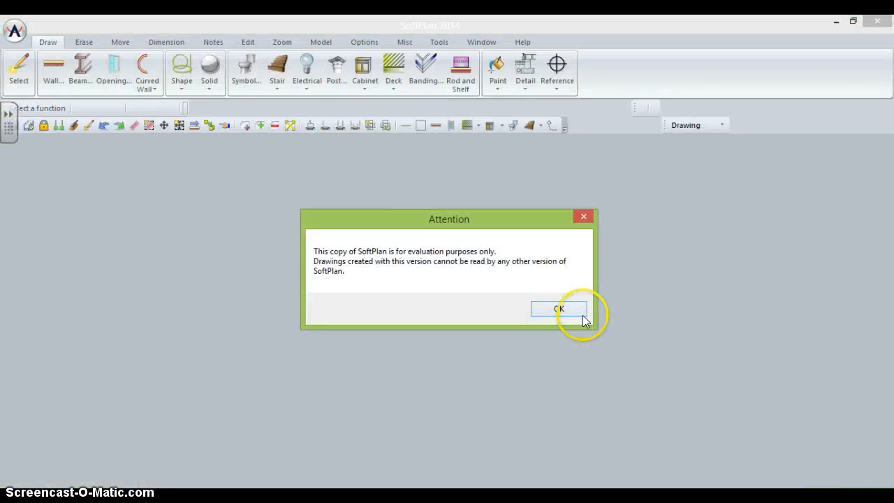
# - Dismiss the evaluation notice and begin a new project from the Start Page
pyautogui.click(560, 308)
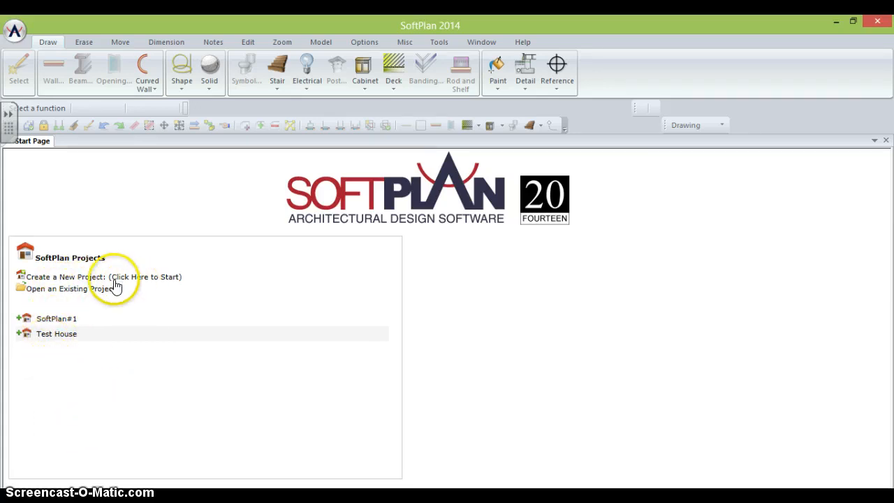
pyautogui.click(94, 277)
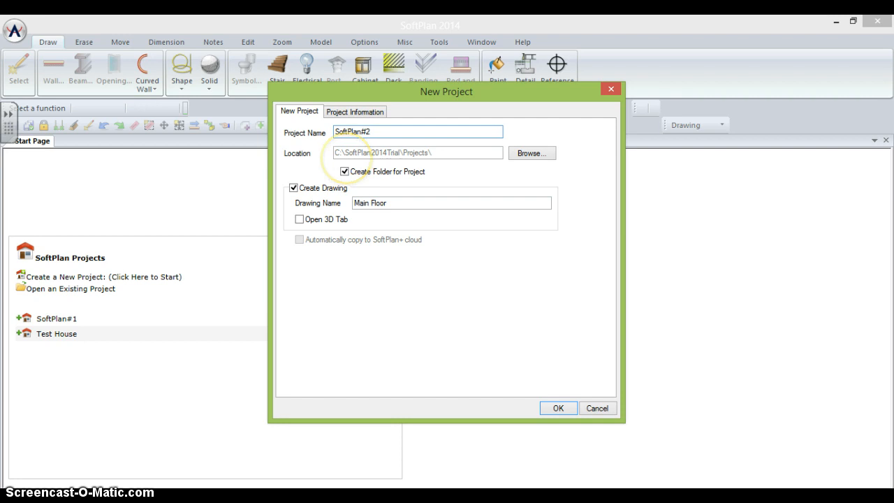
# - Create project SoftPlan#2 with its Main Floor drawing, keeping the default names
pyautogui.click(555, 408)
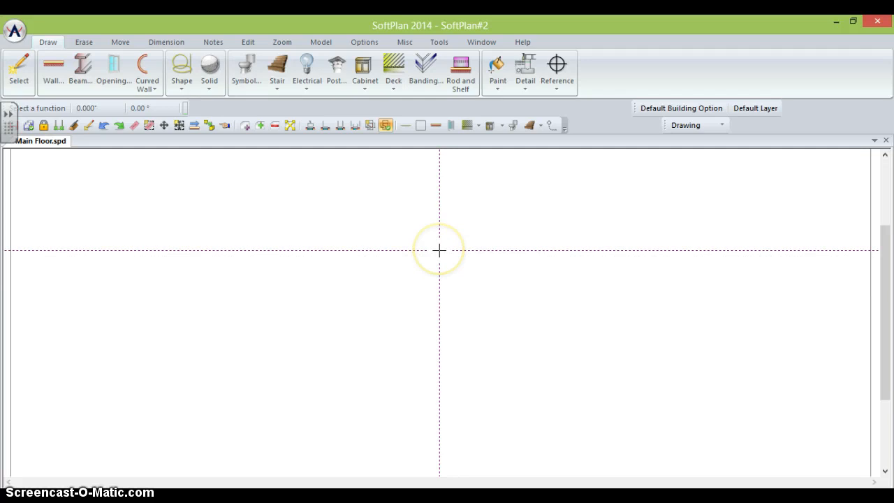
pyautogui.click(408, 247)
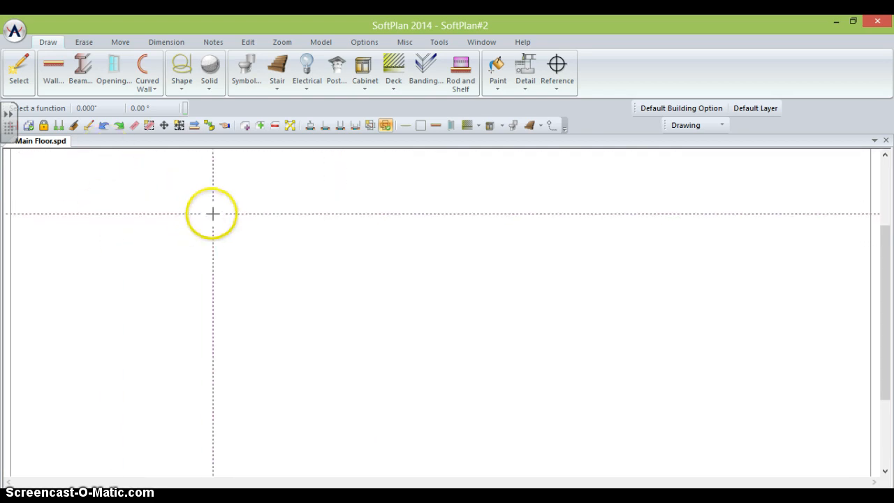
pyautogui.click(77, 40)
pyautogui.click(116, 42)
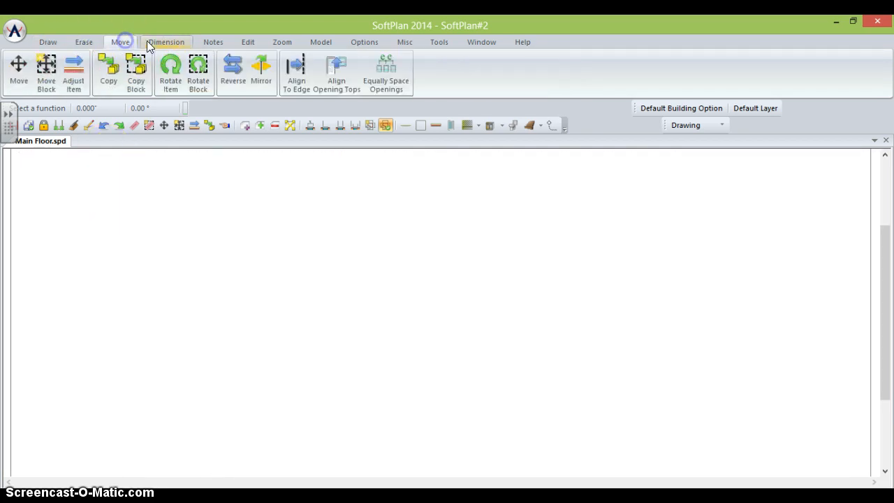
pyautogui.click(163, 43)
pyautogui.click(86, 42)
pyautogui.click(49, 43)
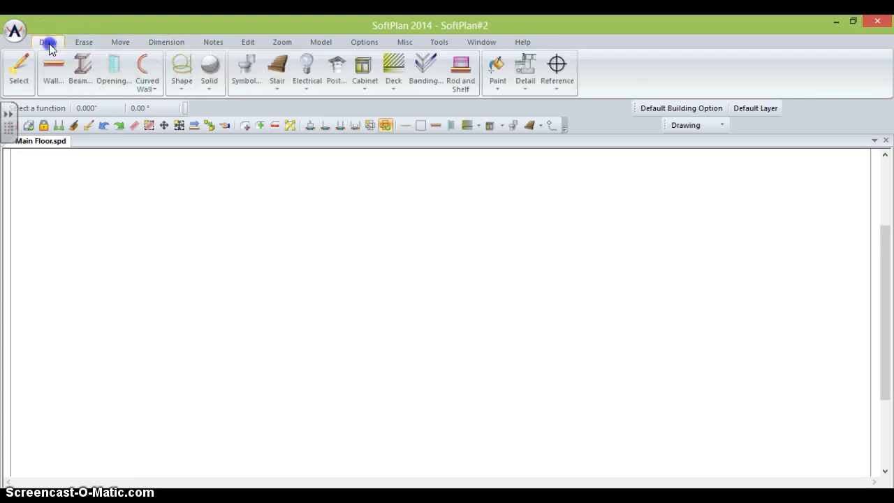
pyautogui.click(86, 41)
pyautogui.click(119, 42)
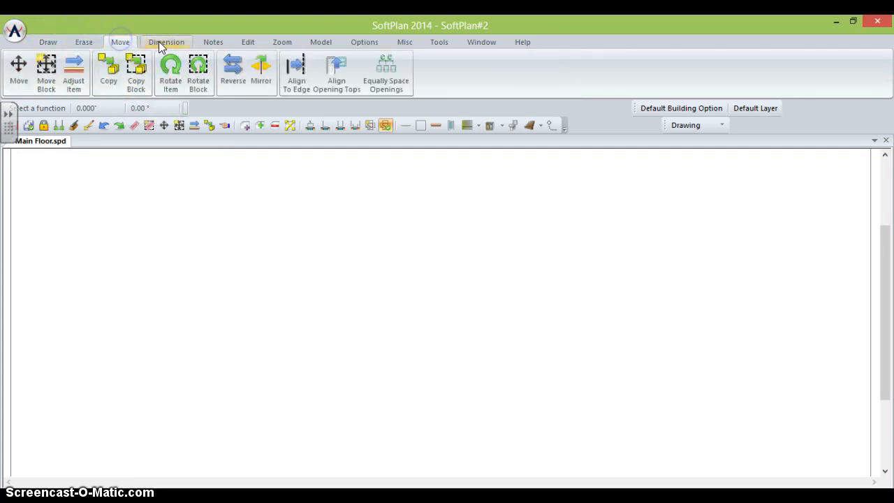
pyautogui.click(161, 42)
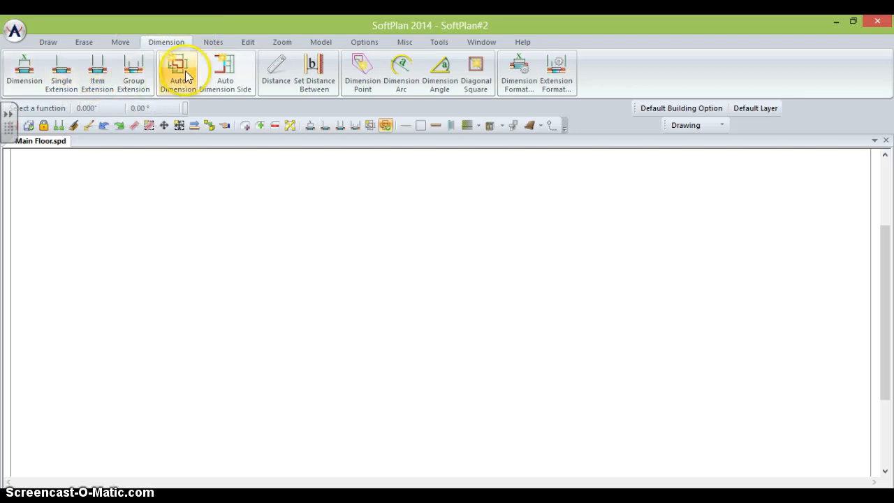
pyautogui.click(208, 42)
pyautogui.click(48, 43)
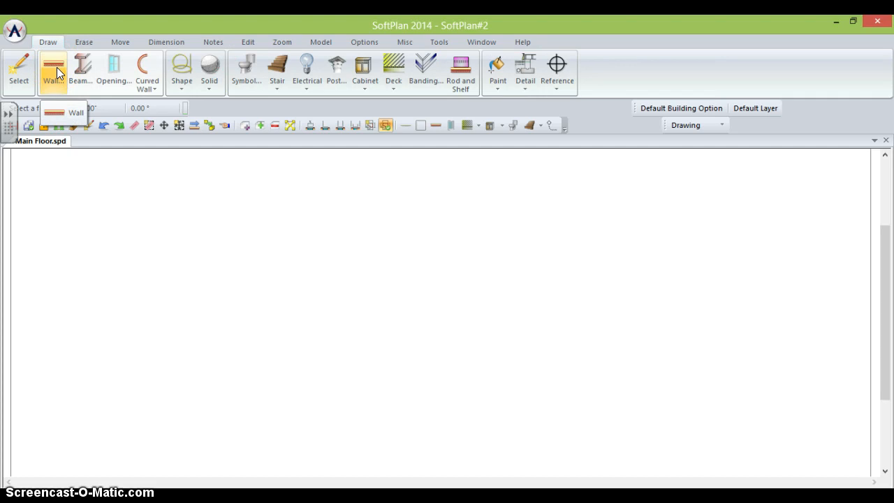
# - Start the Wall tool with the 8" Round Log/Half Top wall type
pyautogui.click(57, 67)
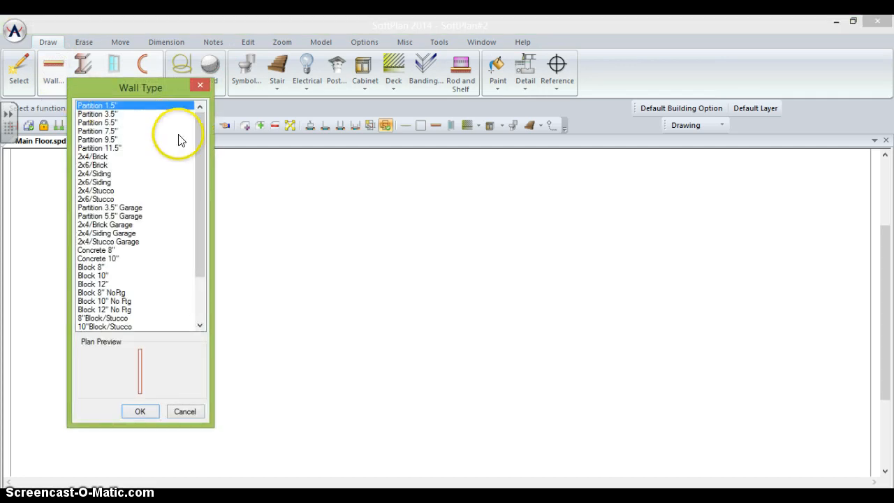
pyautogui.moveTo(198, 140)
pyautogui.mouseDown()
pyautogui.moveTo(192, 260)
pyautogui.moveTo(191, 104)
pyautogui.moveTo(205, 255)
pyautogui.moveTo(193, 124)
pyautogui.mouseUp()
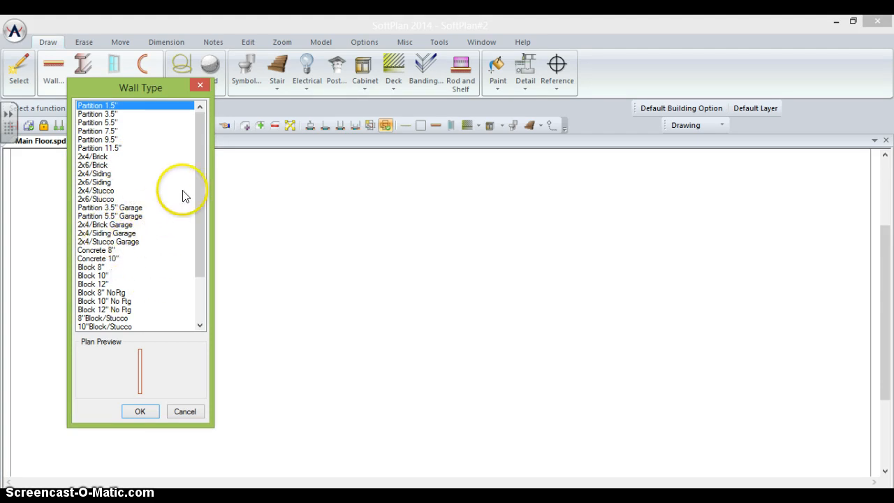
pyautogui.moveTo(201, 183); pyautogui.dragTo(200, 235)
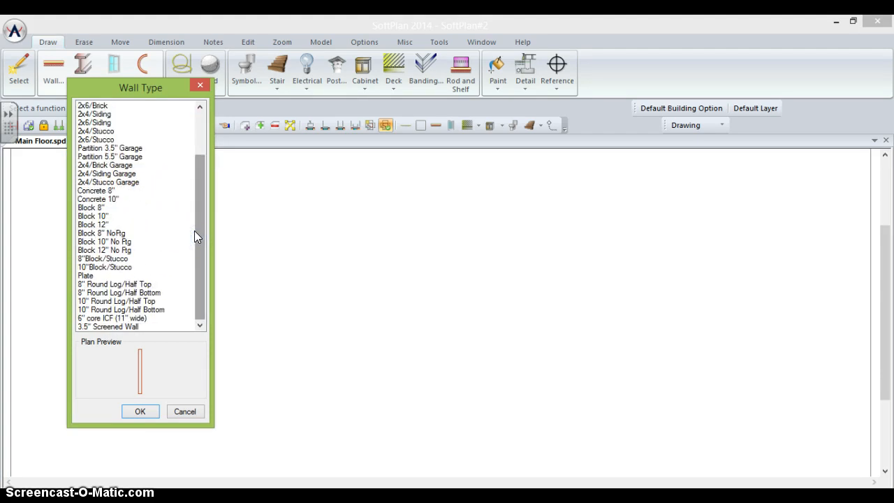
pyautogui.click(100, 285)
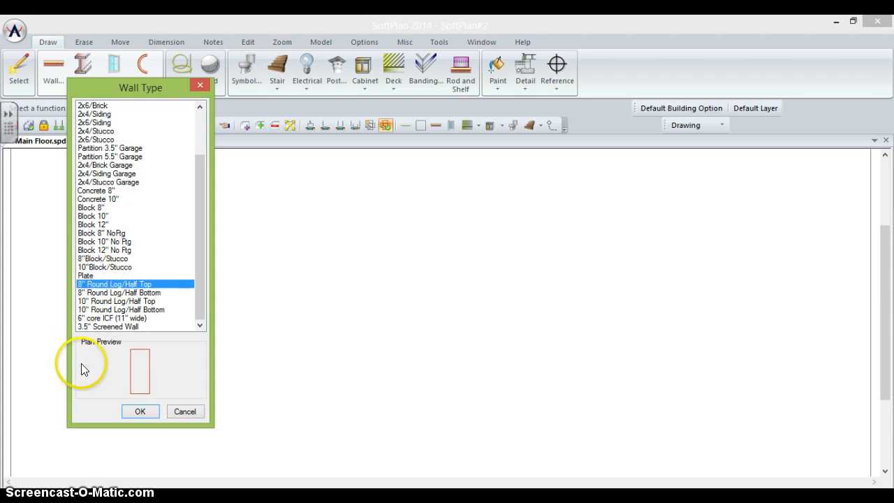
pyautogui.click(139, 413)
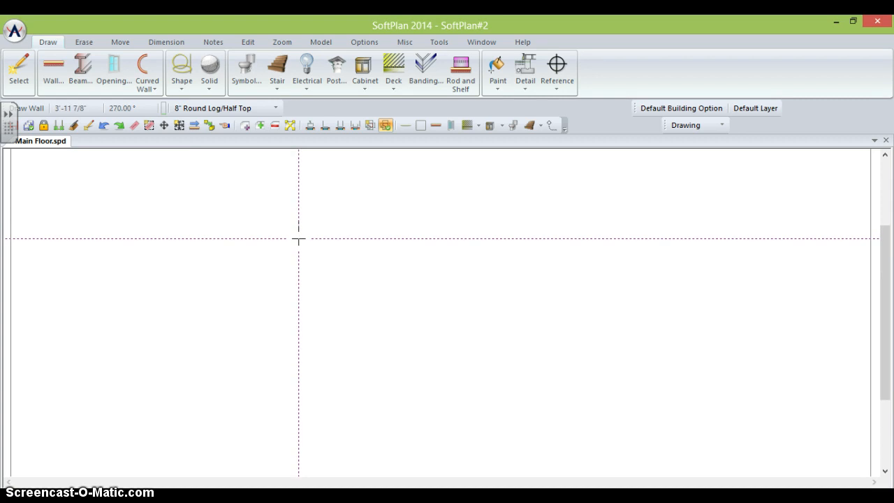
# - Draw four connected round-log walls into a closed rectangle about 21' by 13'
pyautogui.click(298, 265)
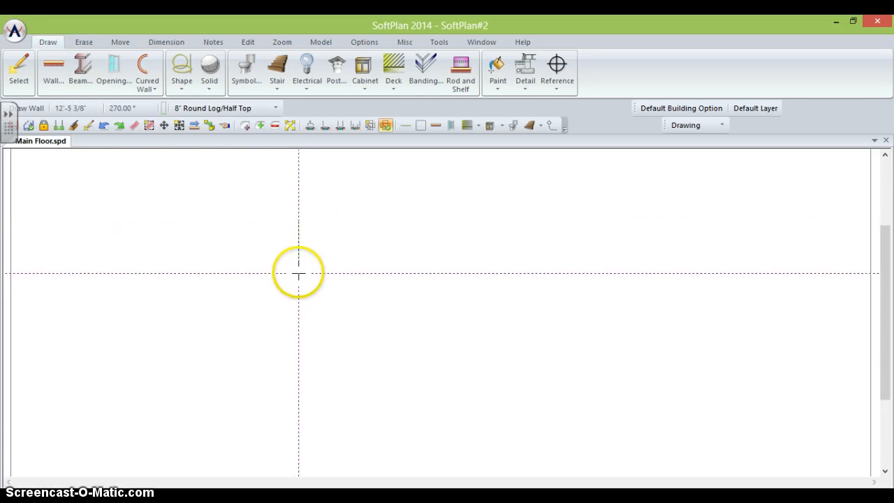
pyautogui.click(298, 274)
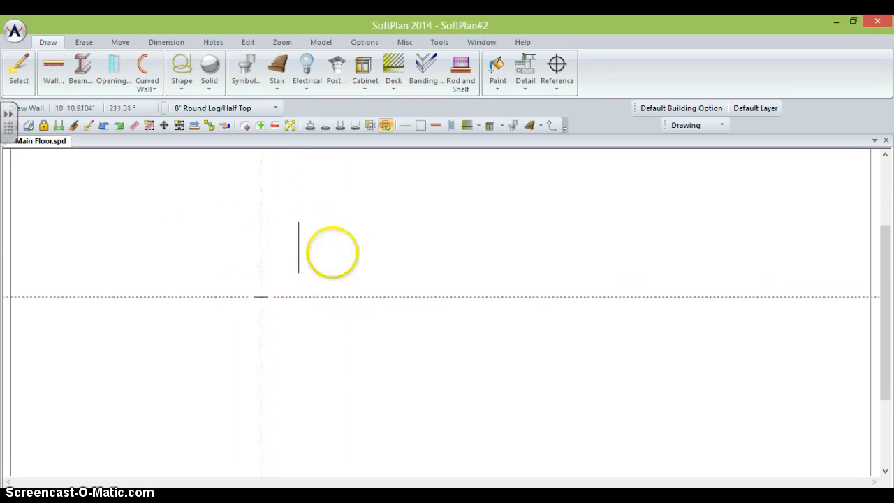
pyautogui.click(256, 247)
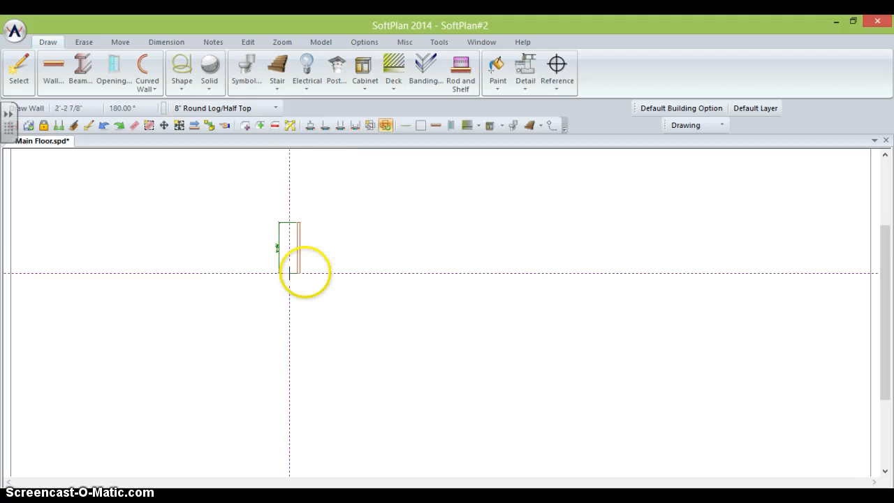
pyautogui.click(381, 272)
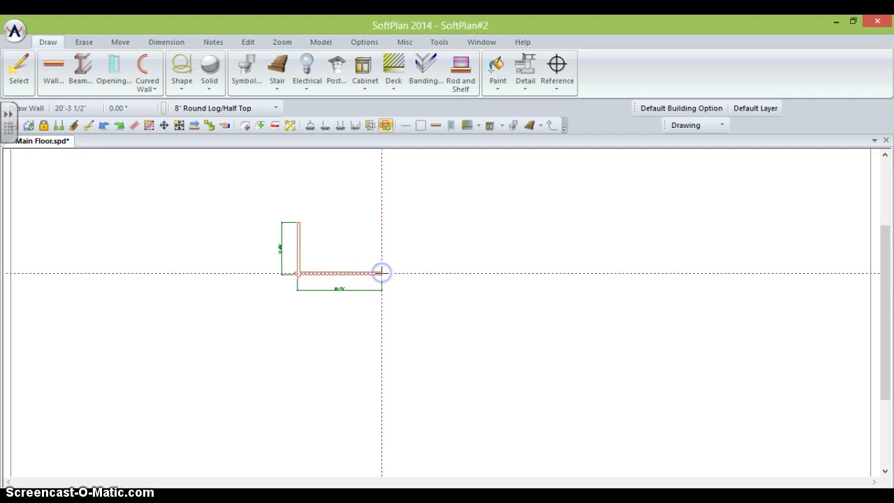
pyautogui.click(382, 222)
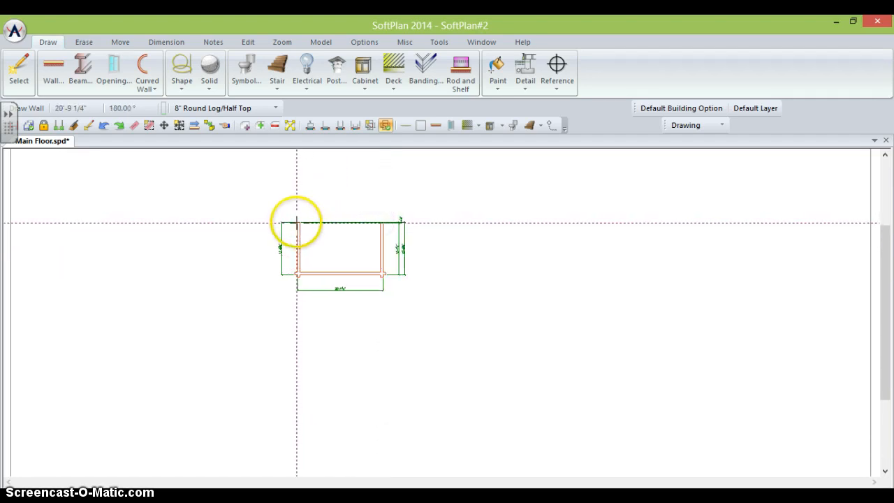
pyautogui.click(297, 222)
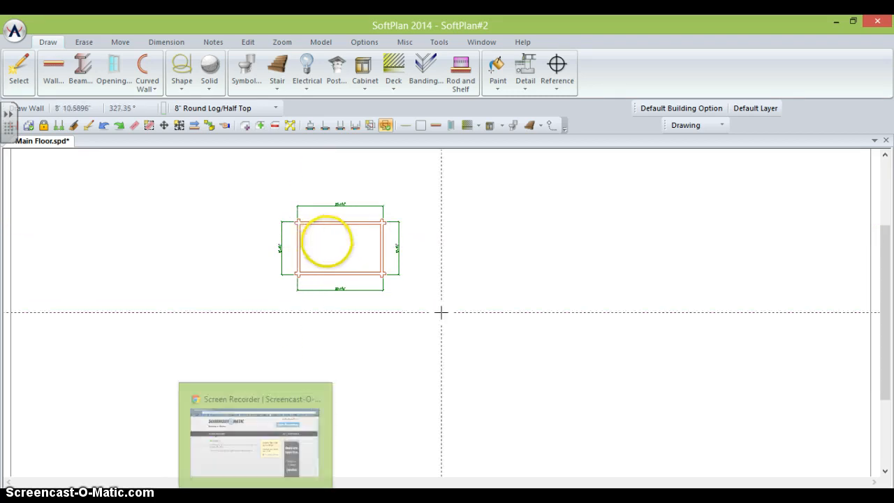
pyautogui.scroll(4, 327, 242)
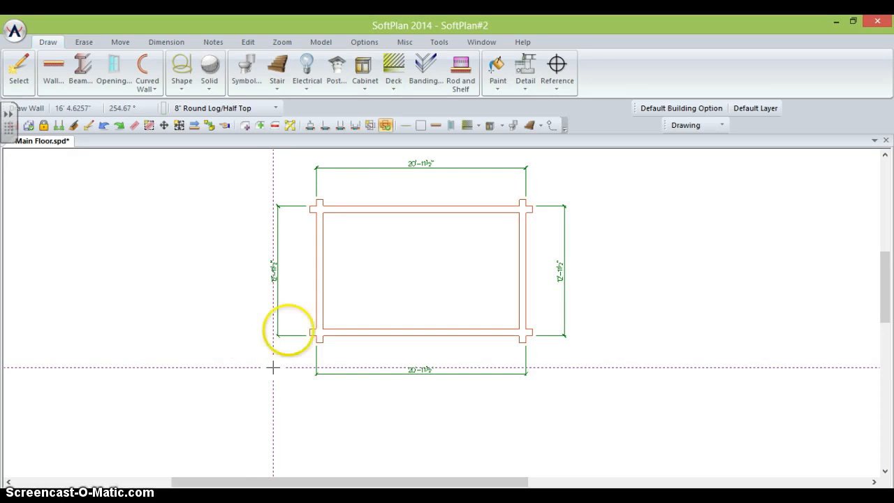
# - Edit the side dimension to 12'-0" and the top dimension to 20'-0"
pyautogui.rightClick(274, 268)
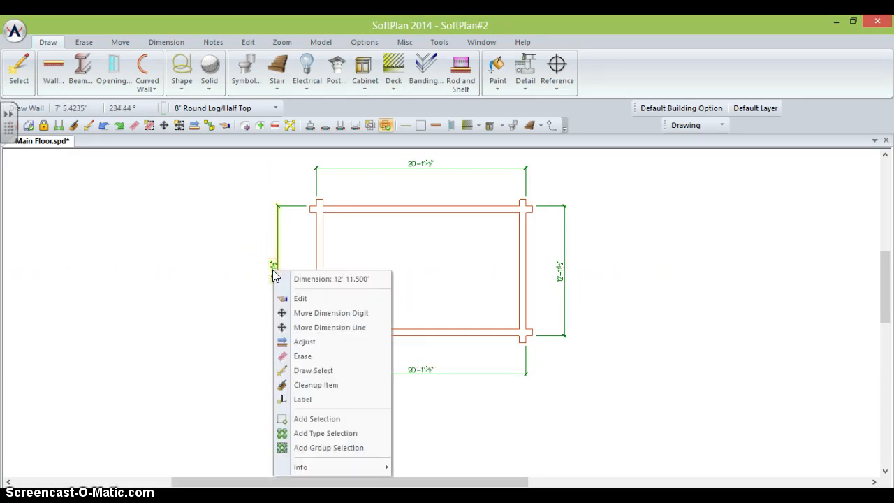
pyautogui.click(302, 299)
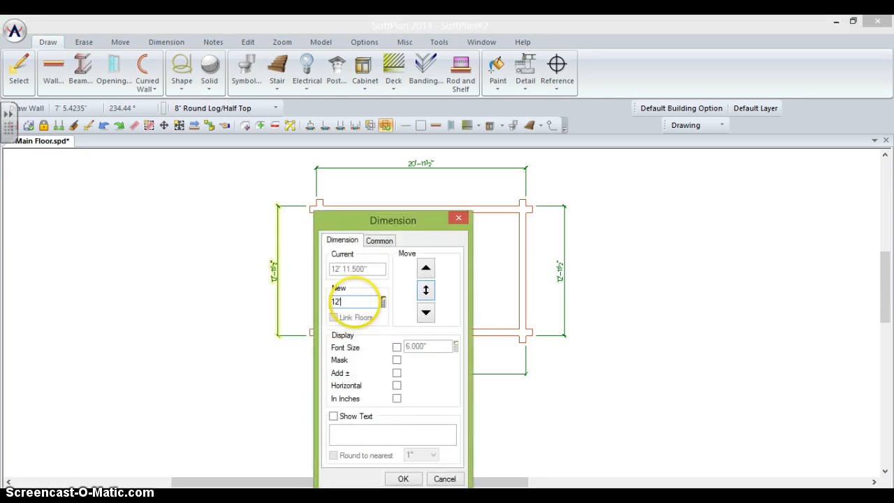
pyautogui.click(426, 289)
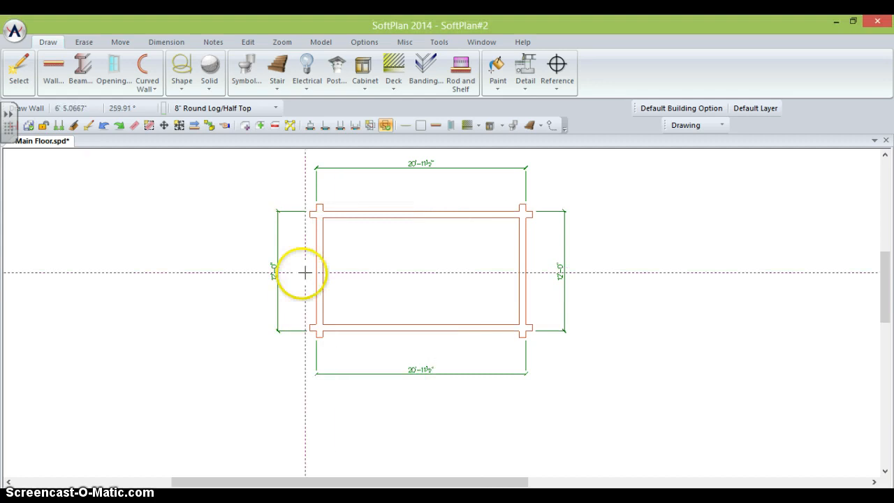
pyautogui.rightClick(418, 165)
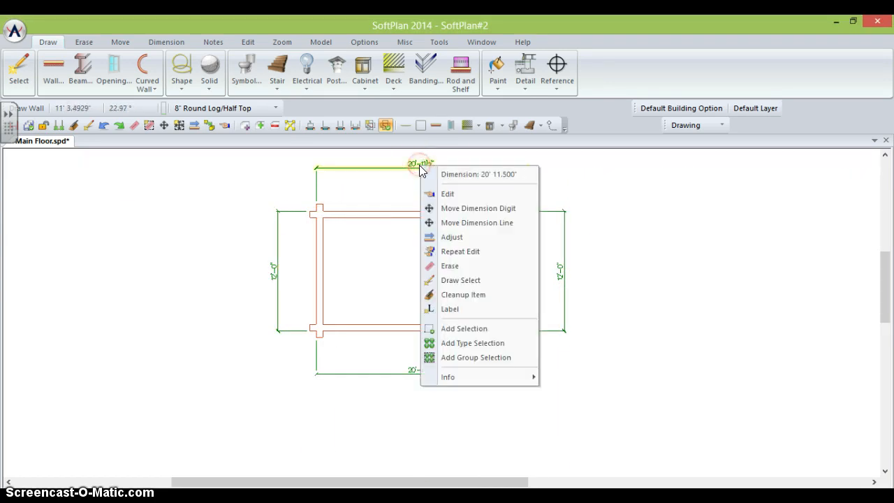
pyautogui.click(443, 194)
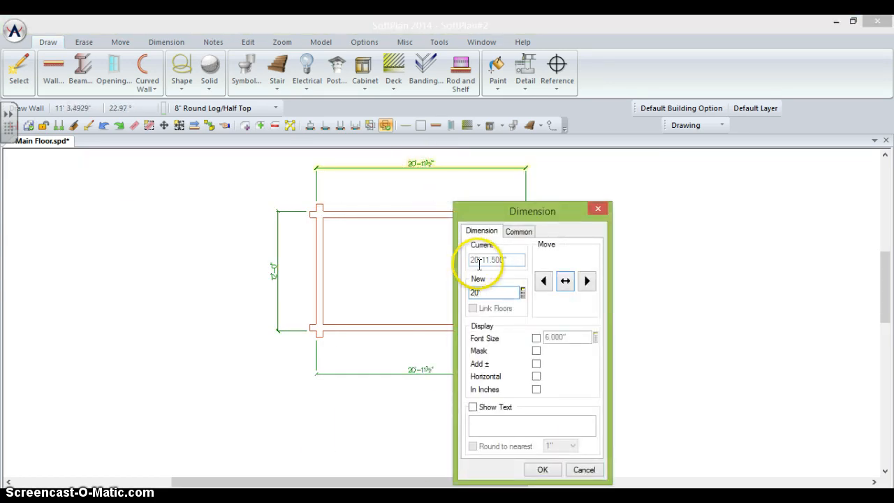
pyautogui.click(565, 281)
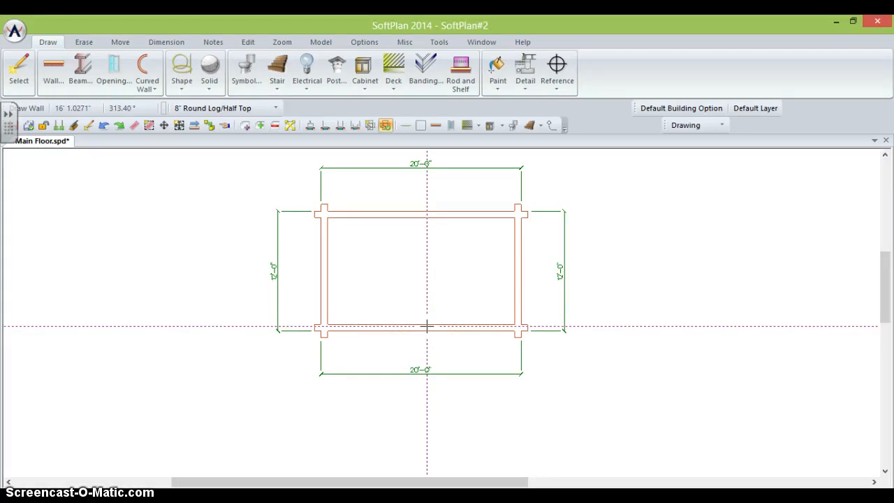
pyautogui.click(122, 288)
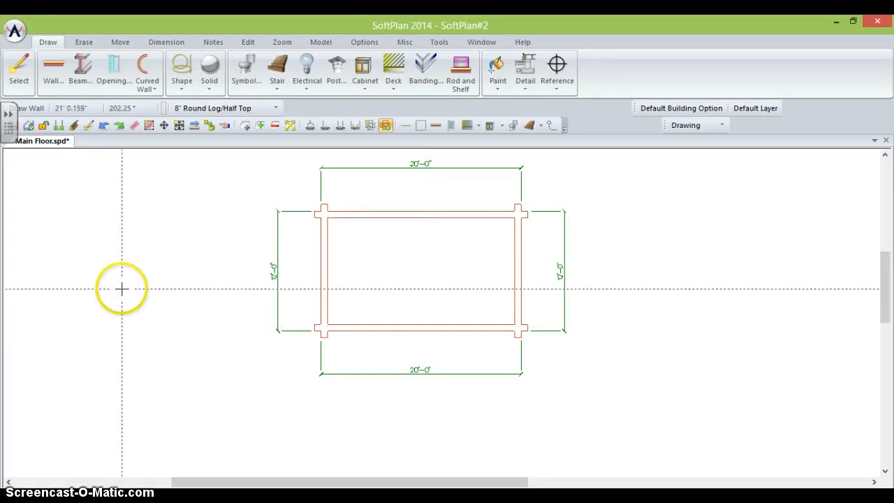
# - Switch to Floor System mode and auto-trace a slab inside the log walls
pyautogui.click(693, 126)
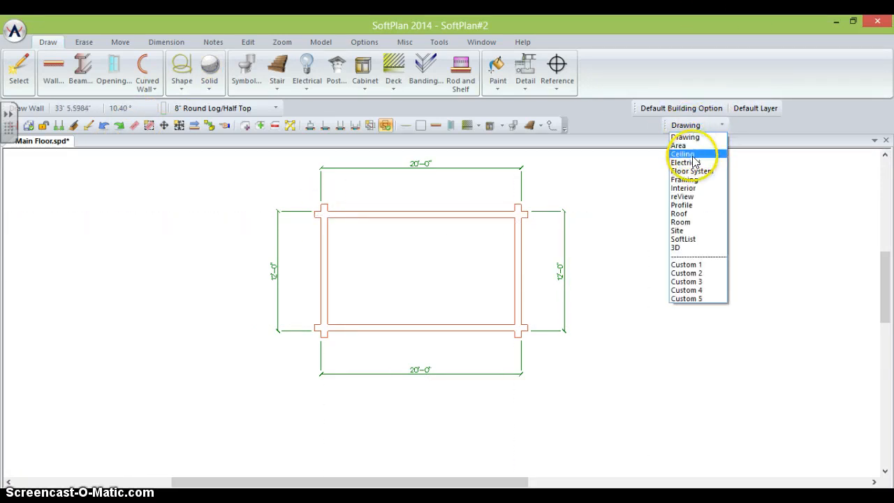
pyautogui.click(618, 126)
pyautogui.click(694, 125)
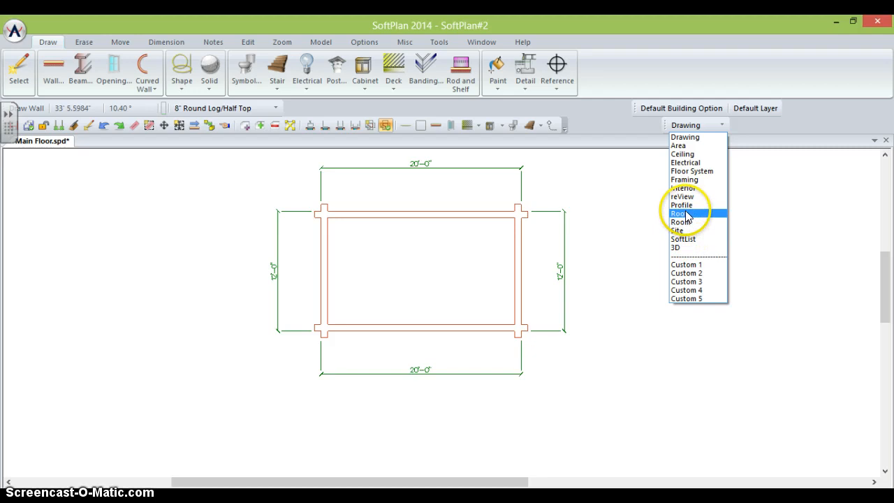
pyautogui.click(687, 172)
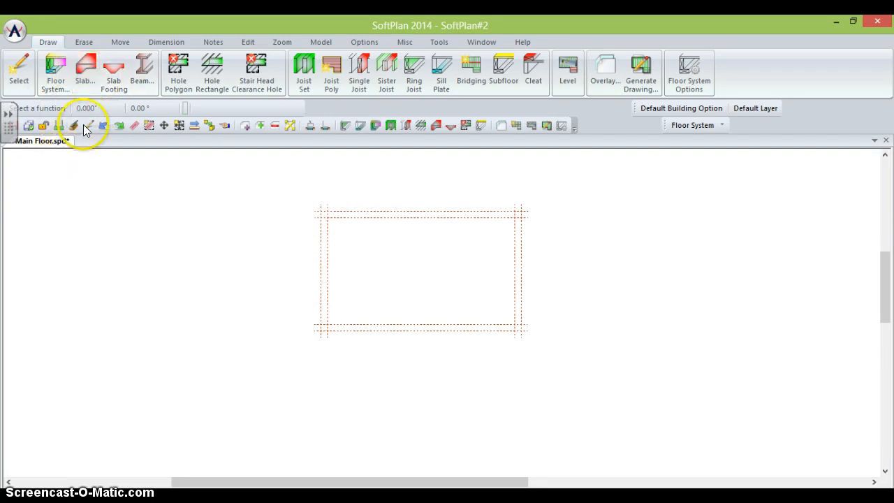
pyautogui.click(83, 75)
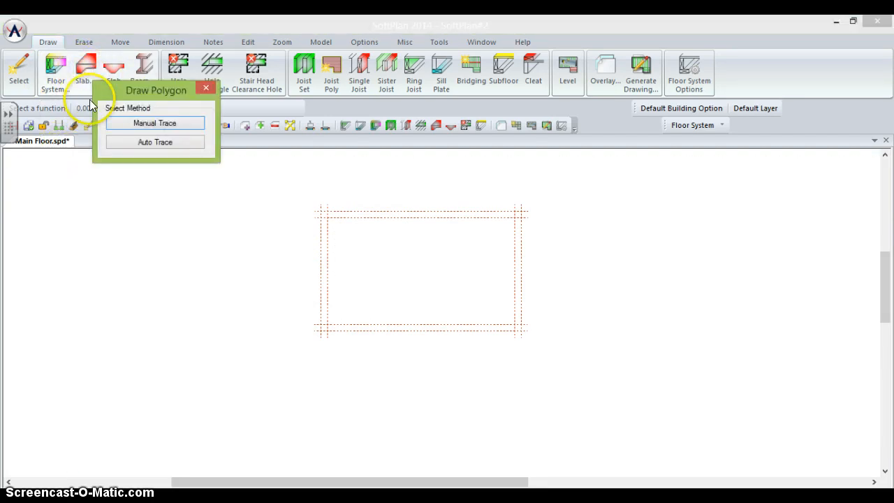
pyautogui.click(130, 142)
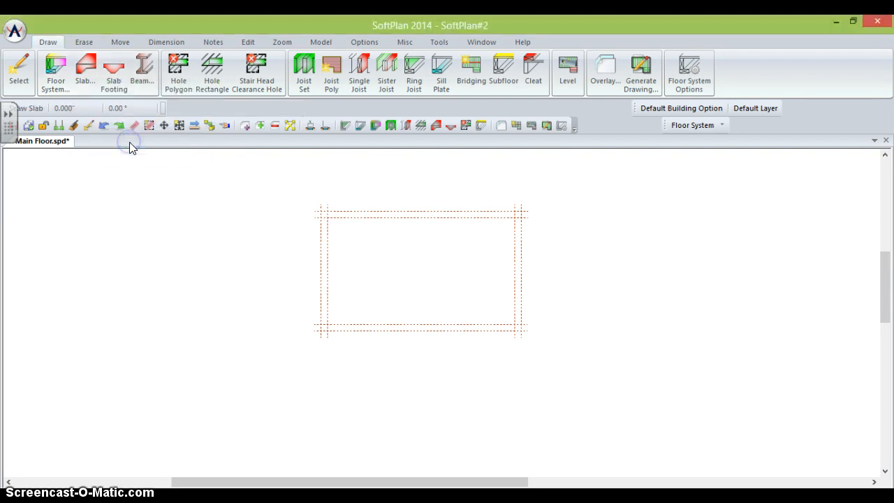
pyautogui.click(354, 248)
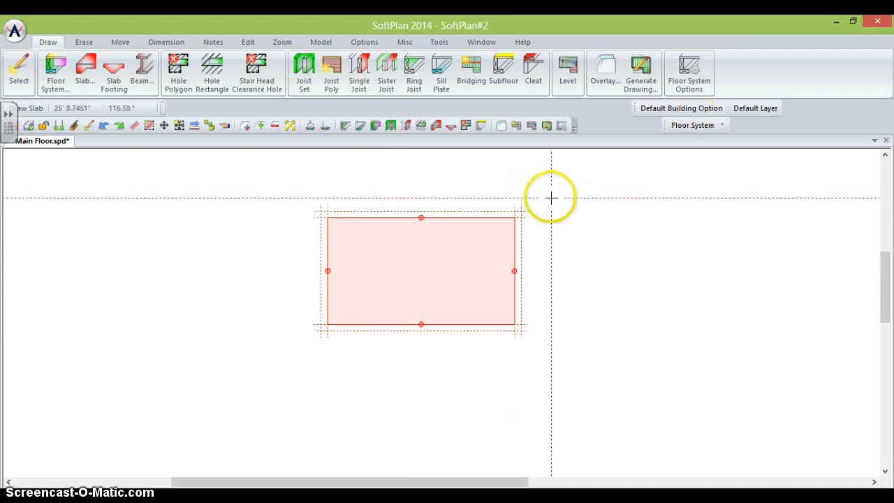
# - Switch to Roof mode and auto-generate a hip roof over the cabin walls
pyautogui.click(686, 125)
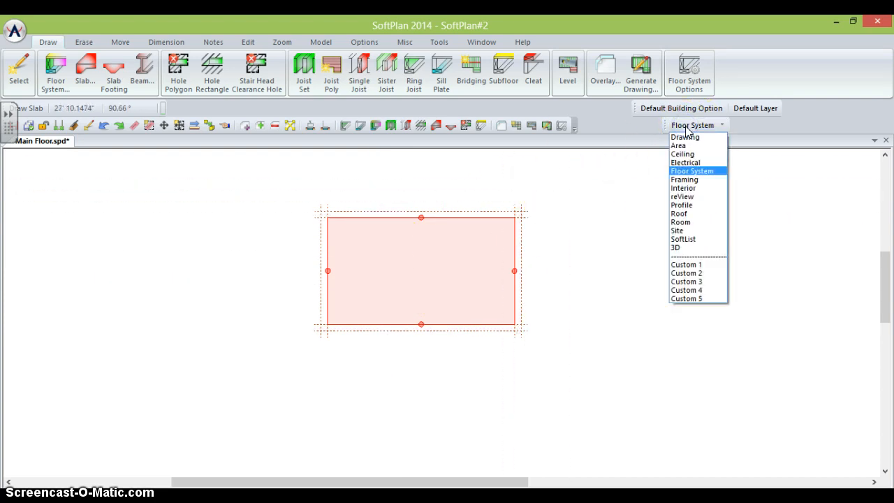
pyautogui.click(684, 214)
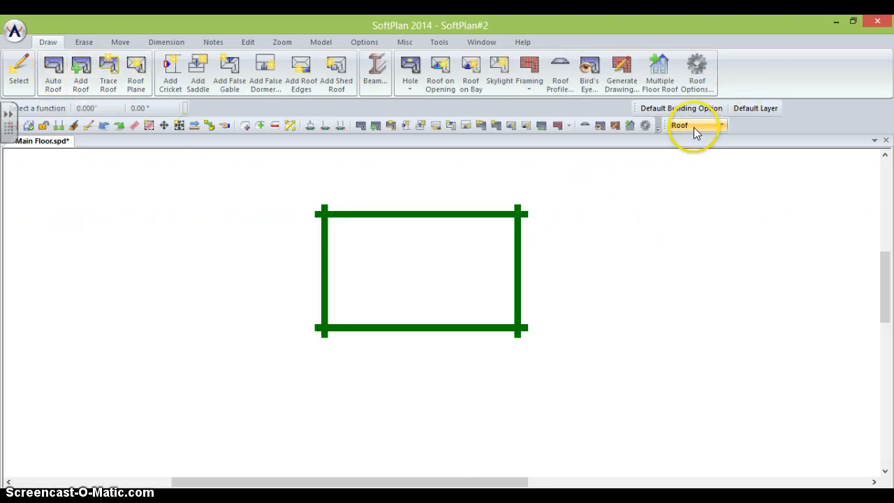
pyautogui.click(56, 82)
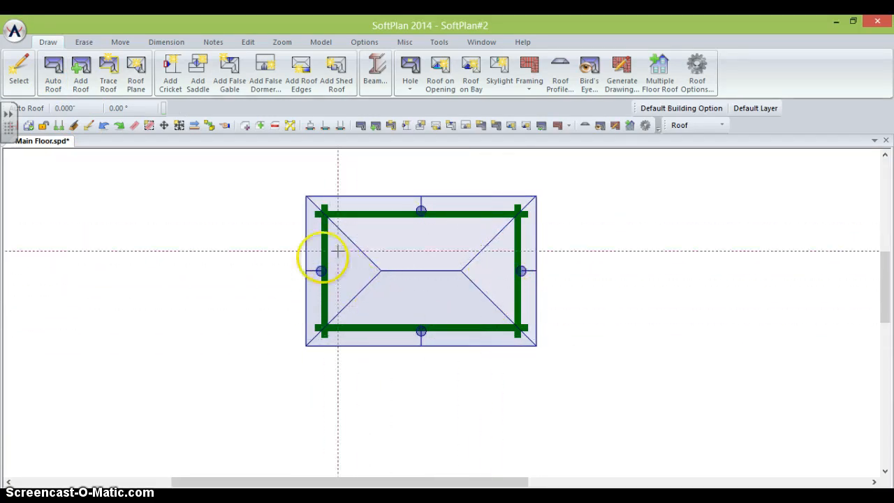
pyautogui.rightClick(315, 271)
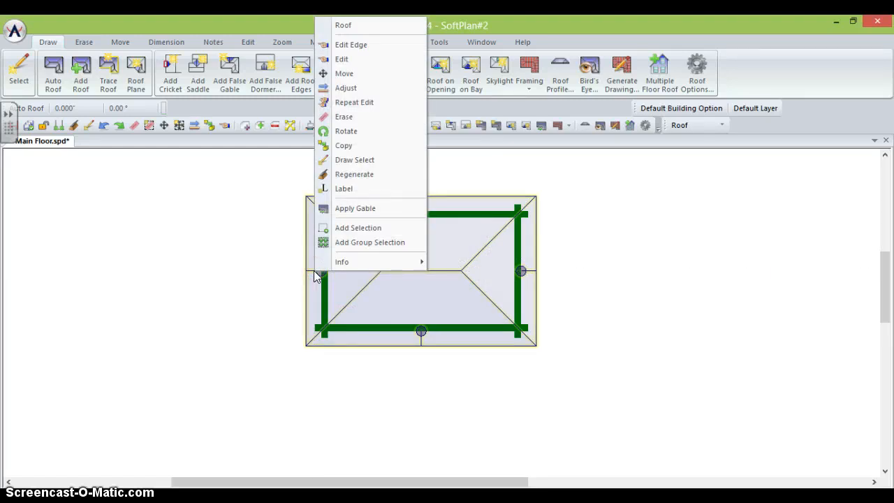
# - Change the left roof edge's Roof Plane to Gable
pyautogui.click(344, 45)
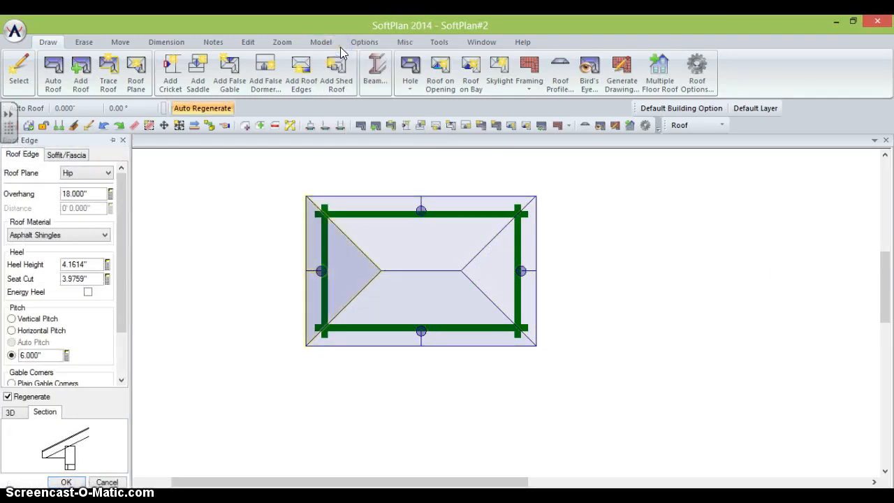
pyautogui.click(88, 174)
pyautogui.click(80, 176)
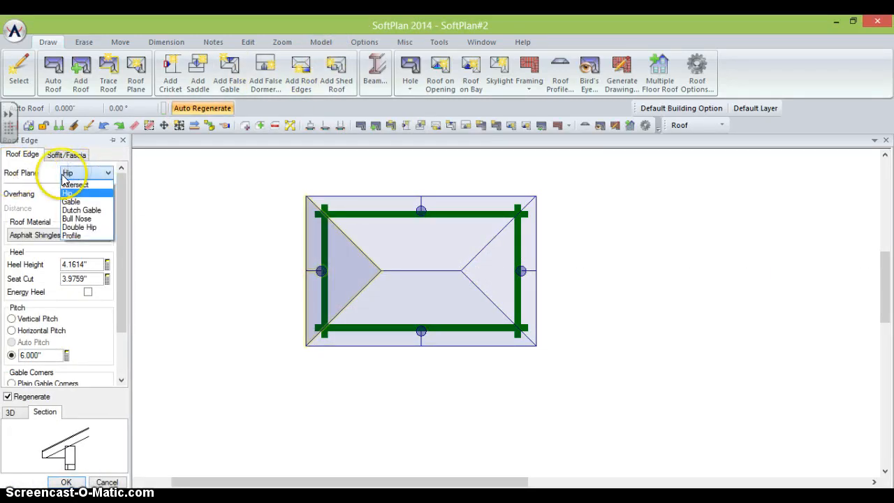
pyautogui.click(70, 201)
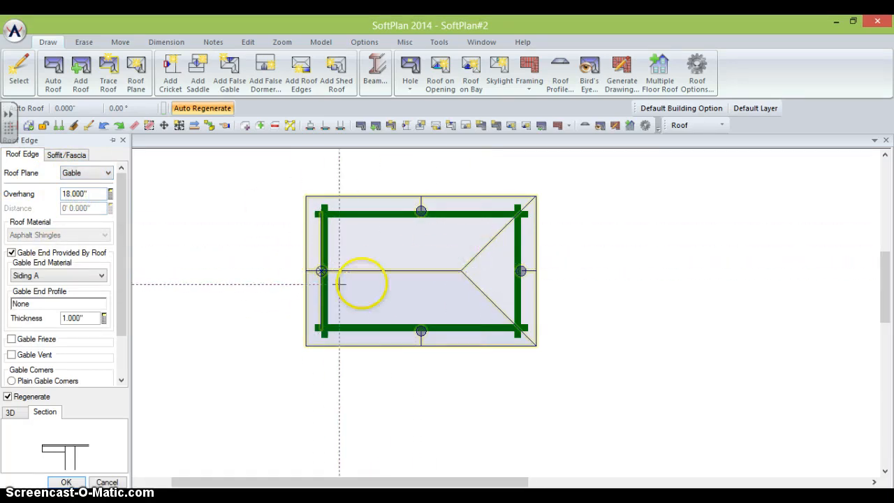
# - Make the right roof edge a gable too, then return to Drawing mode
pyautogui.rightClick(522, 271)
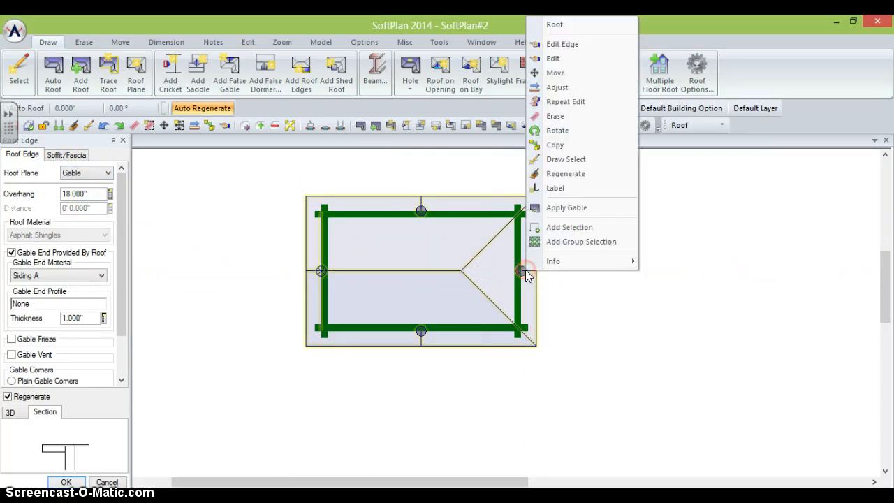
pyautogui.click(563, 102)
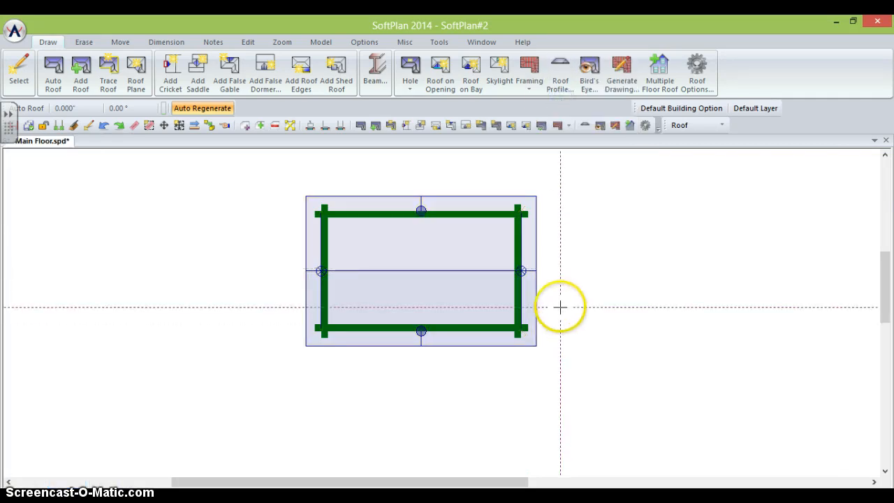
pyautogui.click(105, 127)
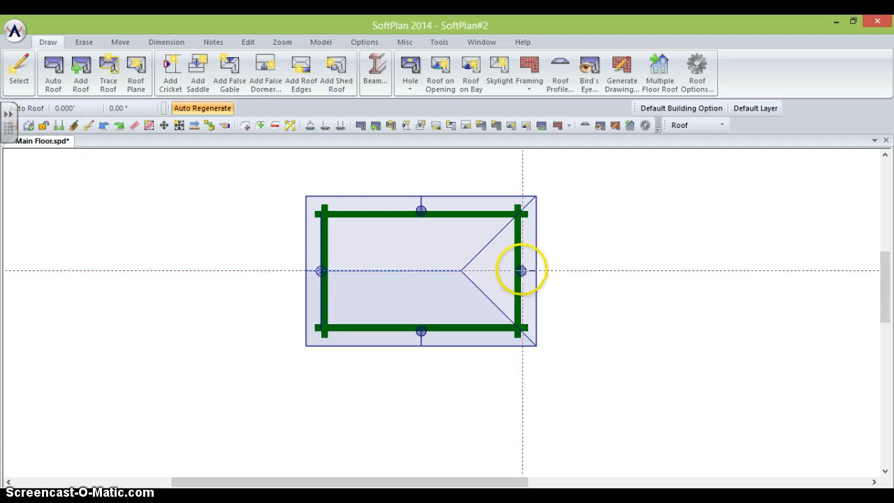
pyautogui.rightClick(522, 270)
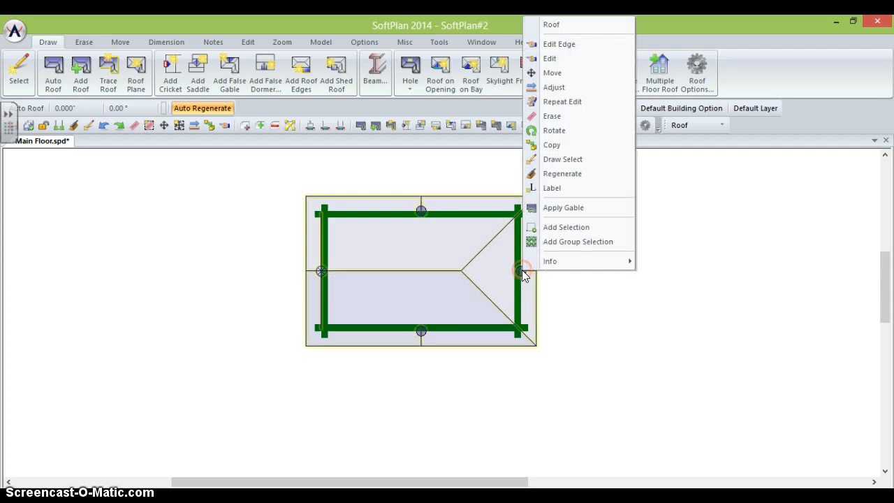
pyautogui.click(563, 103)
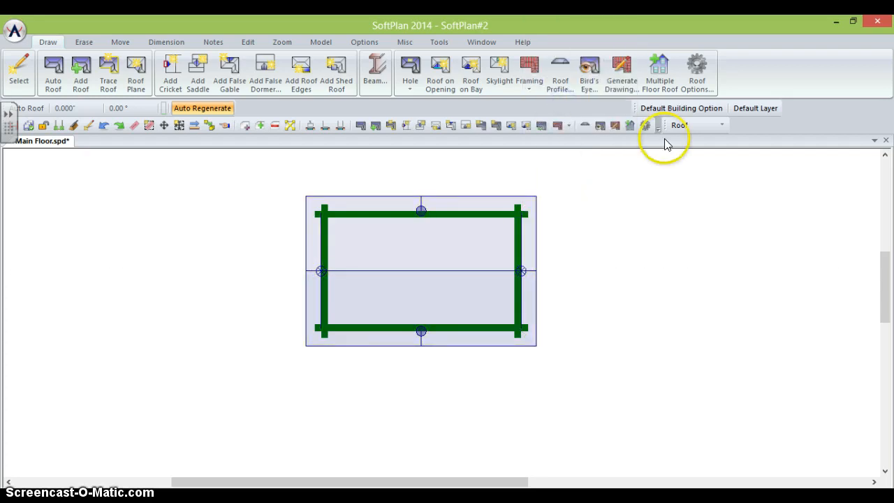
pyautogui.click(688, 130)
pyautogui.click(684, 138)
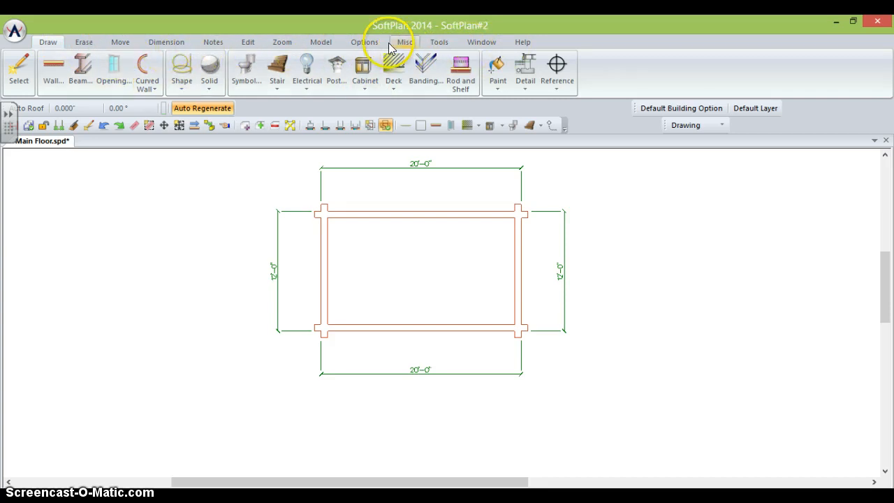
# - Save changes and generate a 3D Textured view of the cabin
pyautogui.click(328, 44)
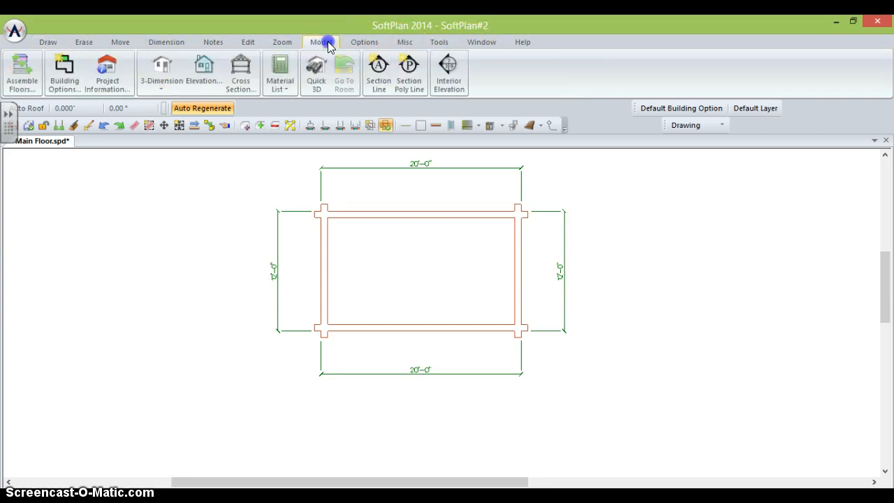
pyautogui.click(165, 70)
pyautogui.click(155, 312)
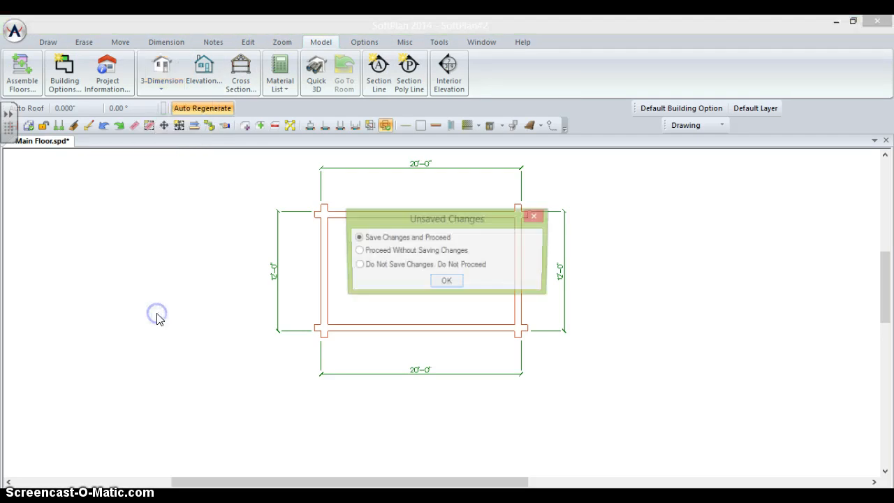
pyautogui.click(446, 282)
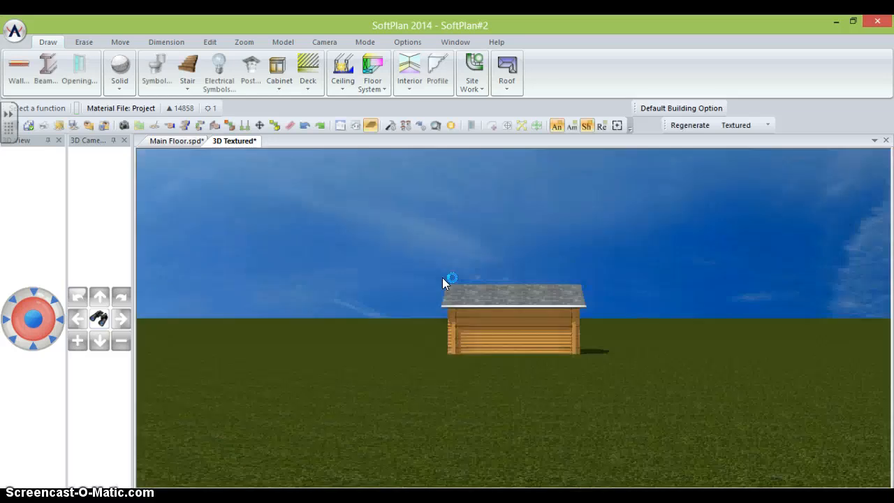
# - Adjust the 3D camera to frame the cabin, then go back to Main Floor.spd
pyautogui.scroll(5, 442, 277)
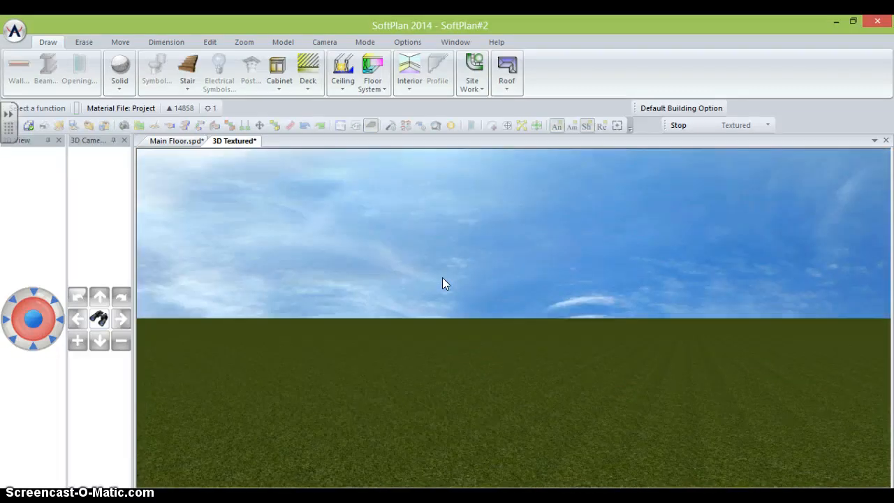
pyautogui.press('Right')
pyautogui.press('Right')
pyautogui.press('Right')
pyautogui.press('Up')
pyautogui.press('Up')
pyautogui.press('Right')
pyautogui.press('Right')
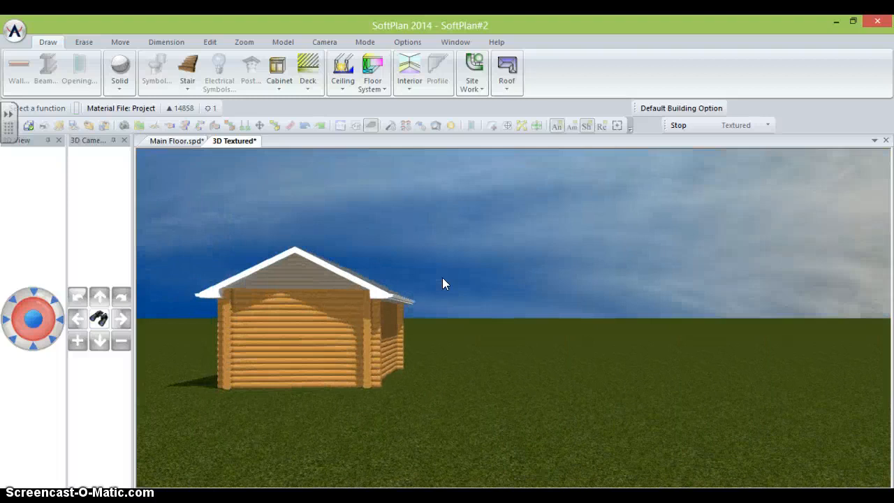
pyautogui.press('Up')
pyautogui.press('Up')
pyautogui.press('Up')
pyautogui.press('Up')
pyautogui.press('Left')
pyautogui.press('Down')
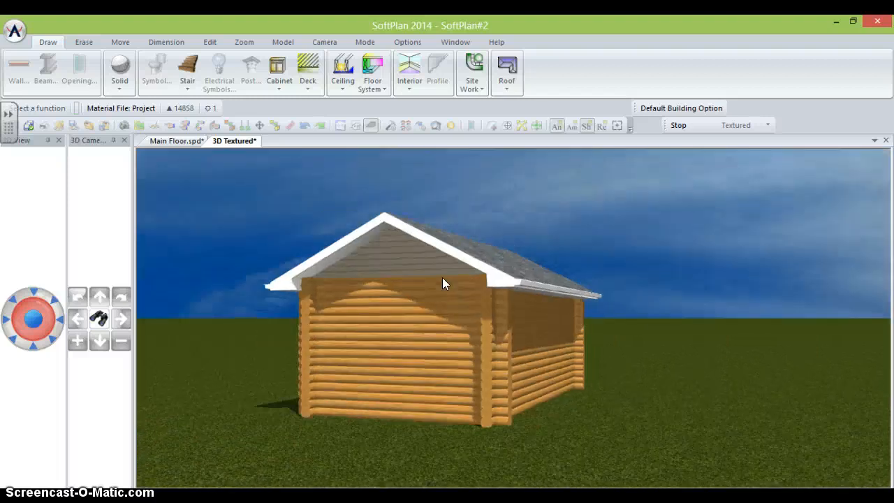
pyautogui.press('Down')
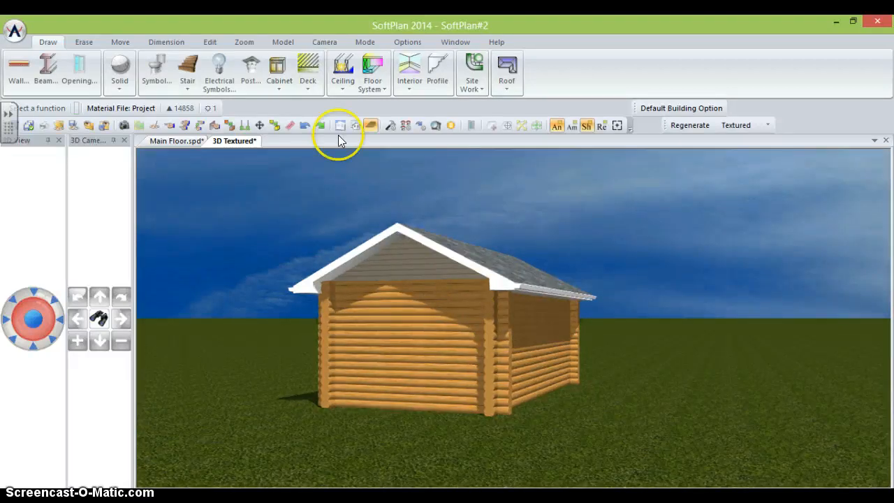
pyautogui.click(175, 141)
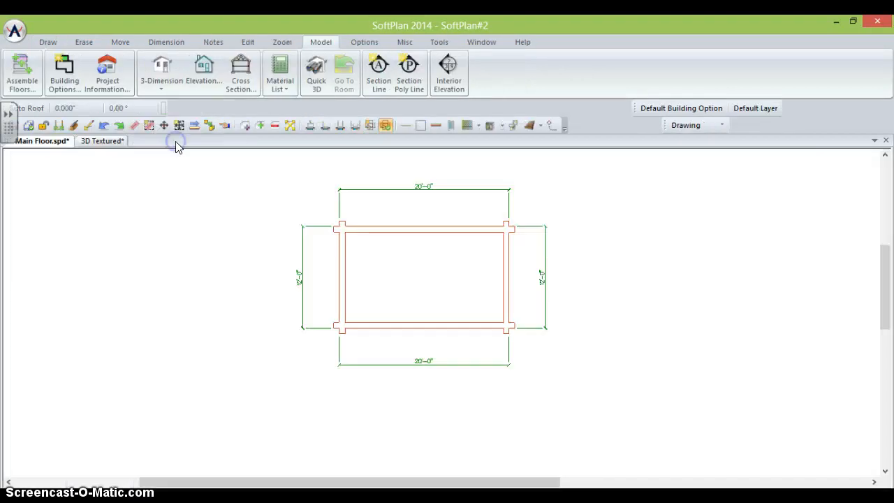
# - Select the 72X80 GLASS 2 French exterior door from the Opening library
pyautogui.click(48, 43)
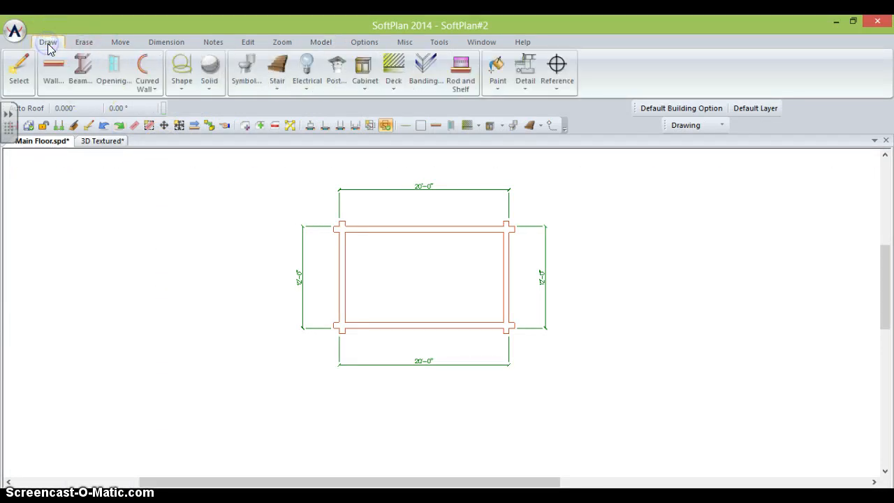
pyautogui.click(101, 66)
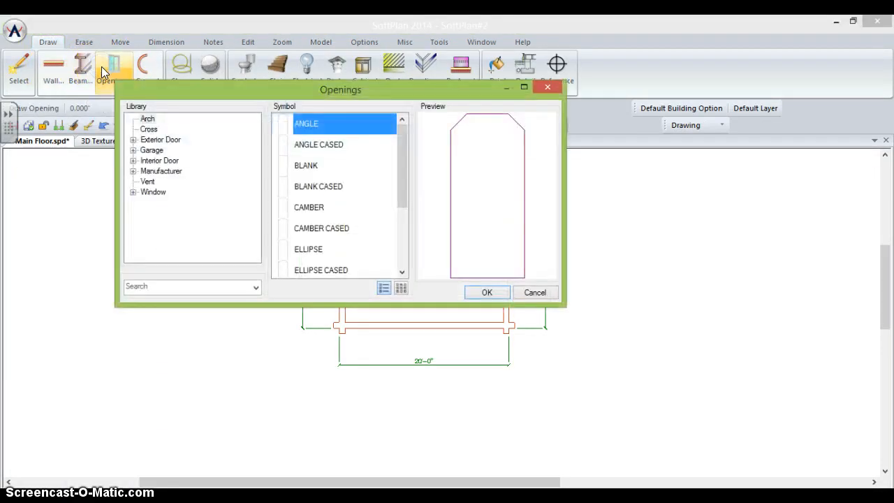
pyautogui.doubleClick(159, 140)
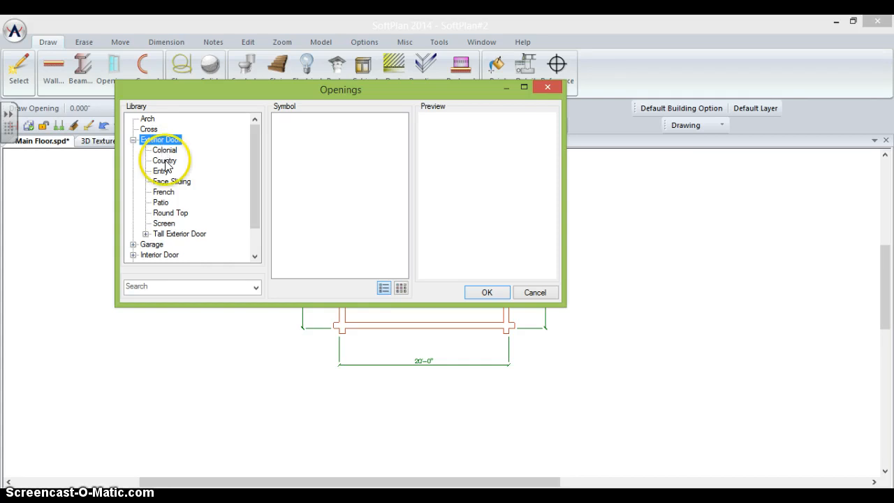
pyautogui.click(164, 193)
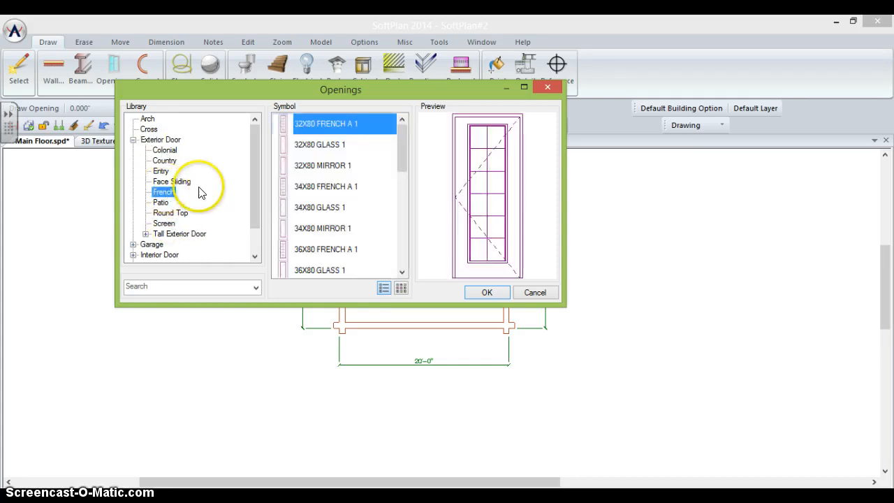
pyautogui.moveTo(401, 146); pyautogui.dragTo(415, 257)
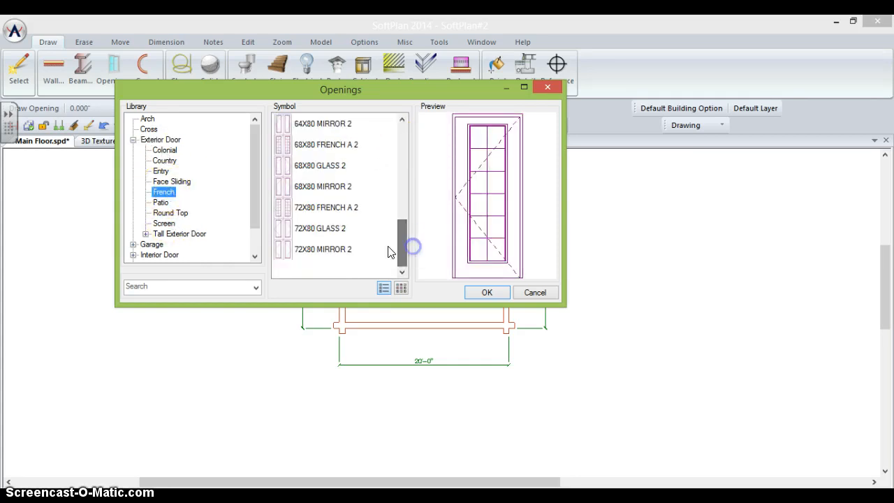
pyautogui.click(319, 232)
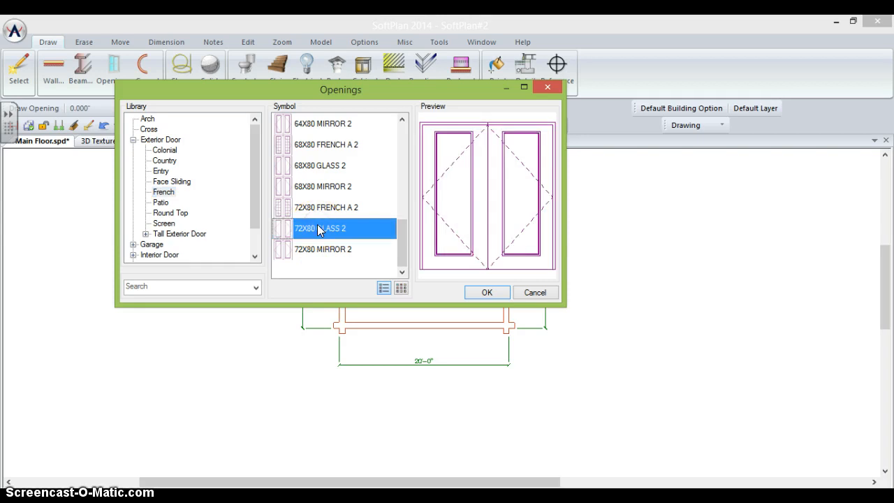
pyautogui.click(484, 305)
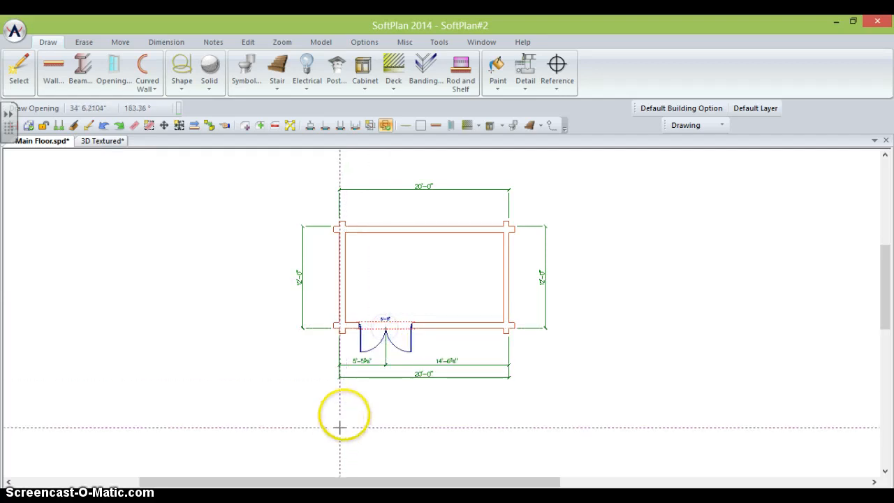
# - Change the French door's 5'-5⅝" offset to 6'-0", leaving 14'-0" of wall on the other side
pyautogui.scroll(2, 371, 365)
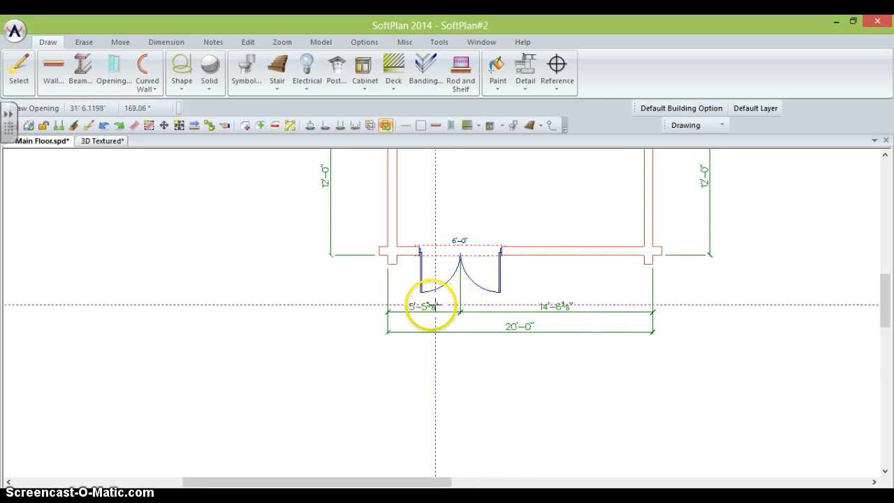
pyautogui.rightClick(423, 308)
pyautogui.click(461, 116)
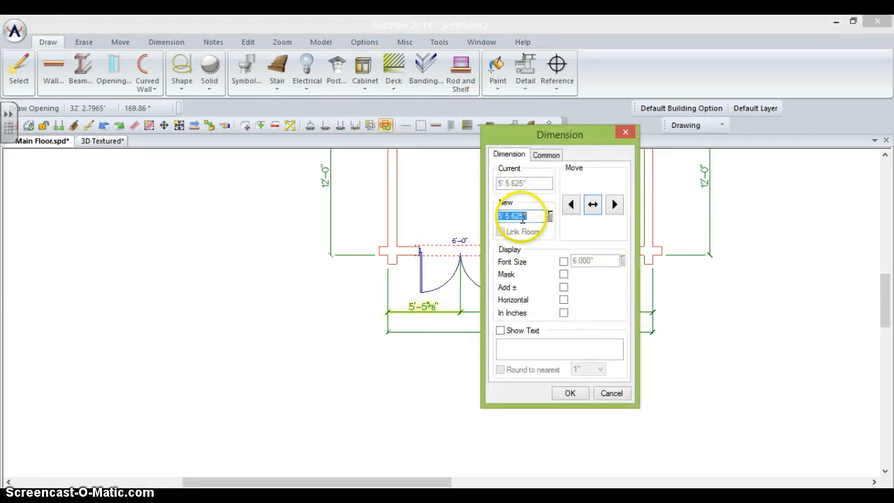
pyautogui.write("6'")
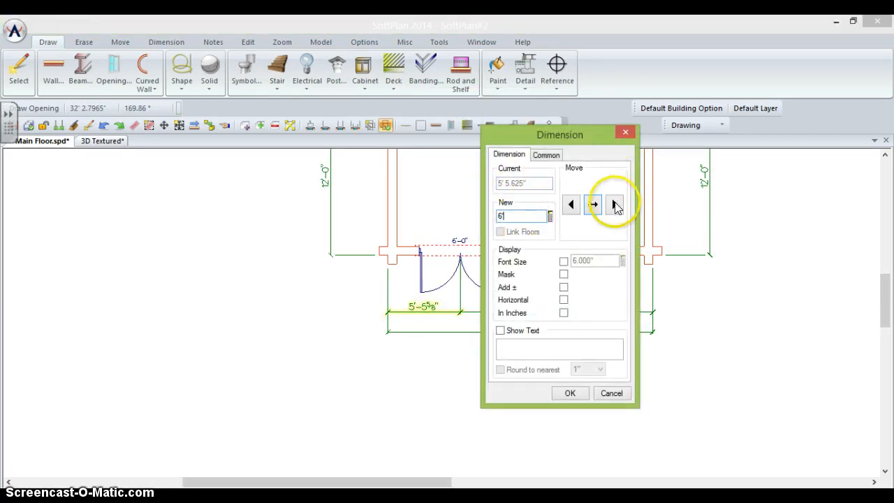
pyautogui.click(614, 204)
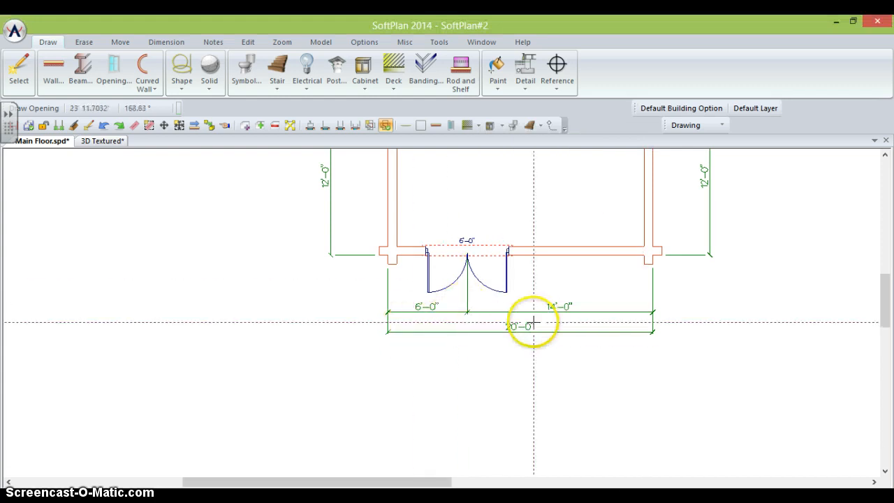
# - Switch to the 3D Textured view and circle the camera around to the French door side
pyautogui.click(102, 141)
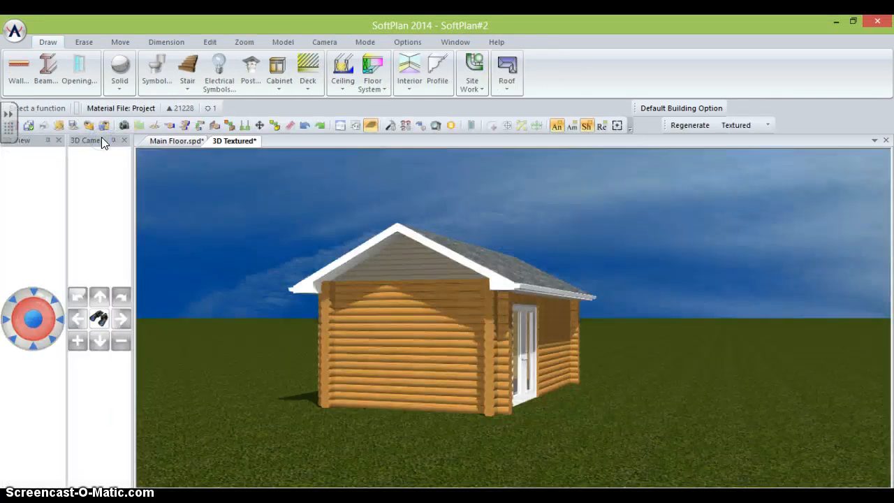
pyautogui.press('Left')
pyautogui.press('Left')
pyautogui.press('Left')
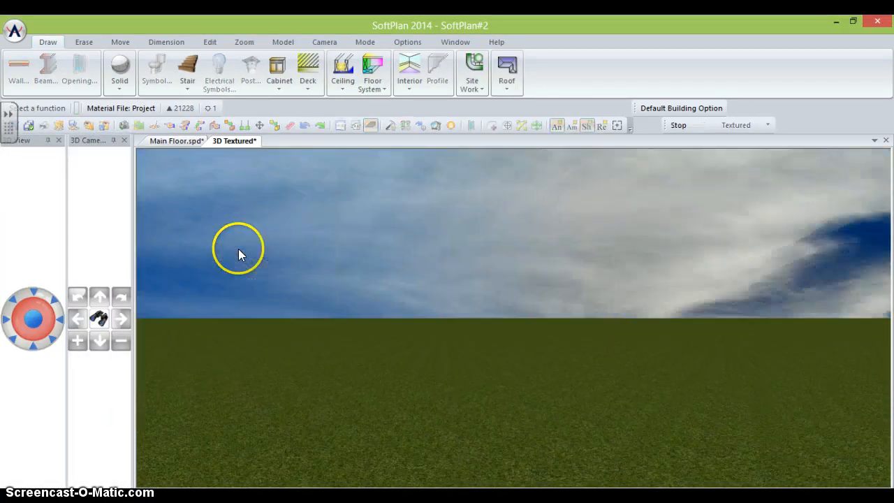
pyautogui.press('Down')
pyautogui.press('Left')
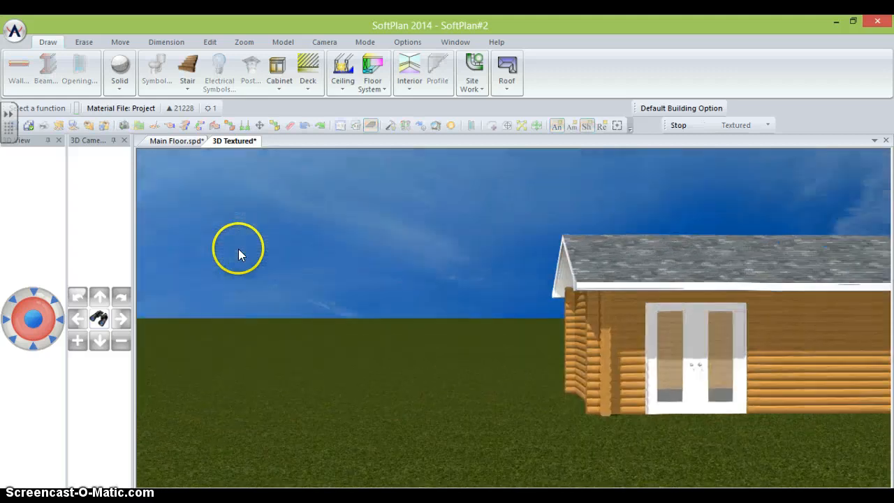
pyautogui.press('Up')
pyautogui.press('Right')
pyautogui.press('Right')
pyautogui.press('Left')
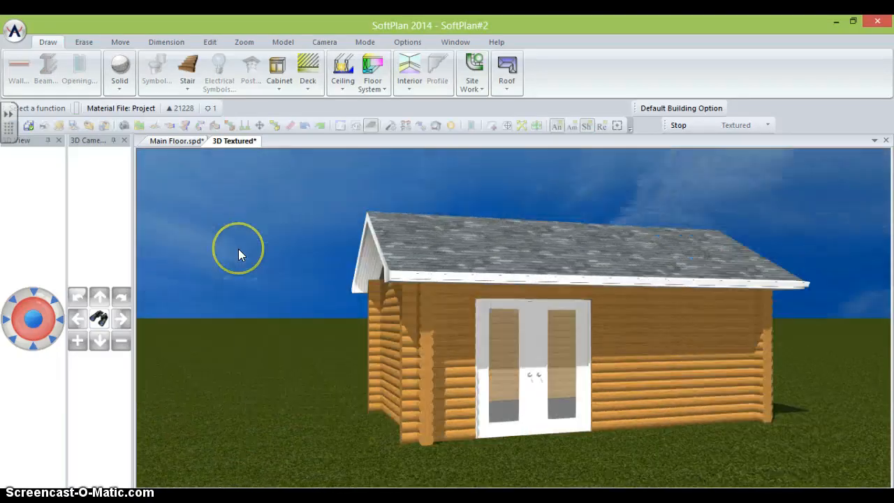
# - Move through the glass doors into the cabin and turn to face the far interior wall
pyautogui.moveTo(448, 324); pyautogui.dragTo(451, 301, button='middle')
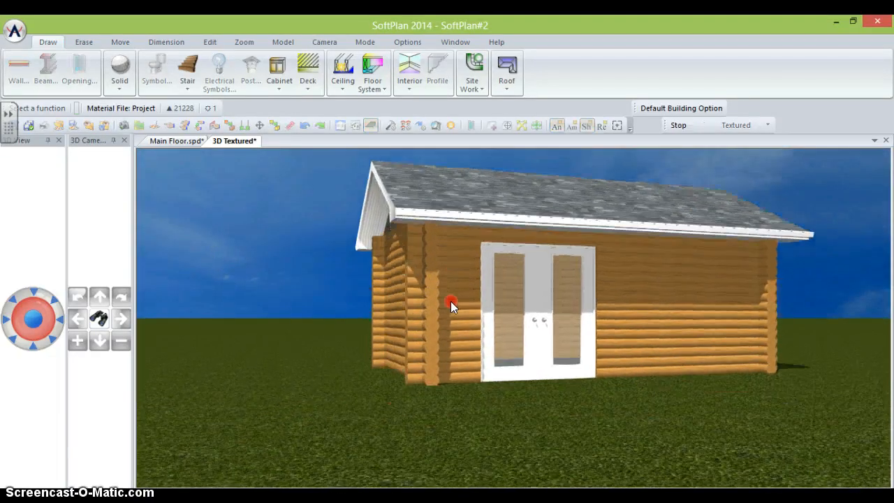
pyautogui.scroll(5, 451, 301)
pyautogui.scroll(5, 449, 301)
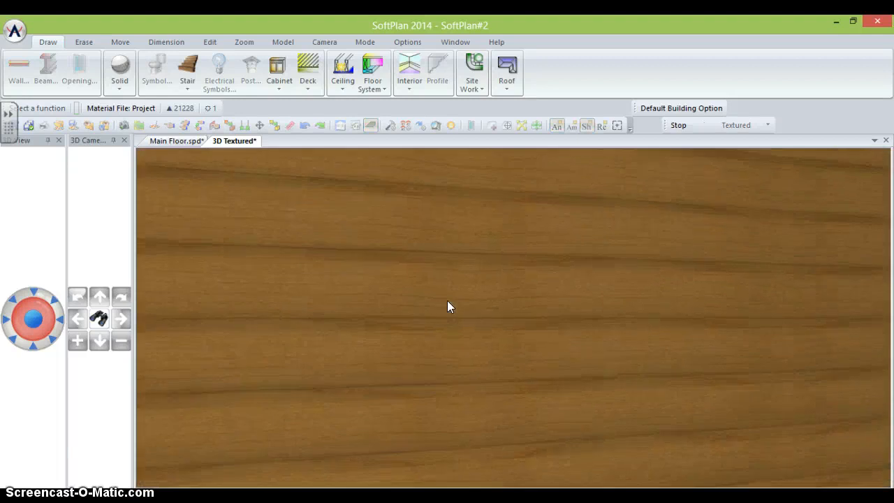
pyautogui.press('Right')
pyautogui.press('Right')
pyautogui.press('Left')
pyautogui.press('Left')
pyautogui.press('Left')
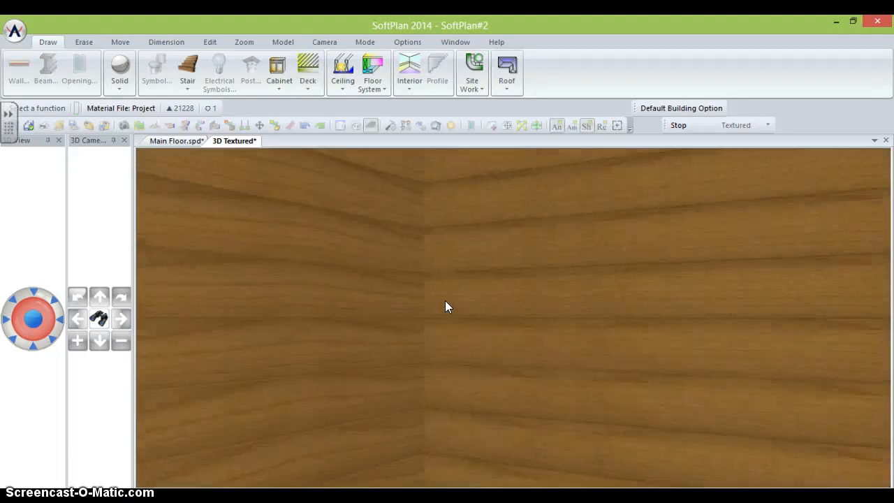
pyautogui.press('Right')
pyautogui.press('Right')
pyautogui.press('Right')
pyautogui.press('Left')
pyautogui.press('Left')
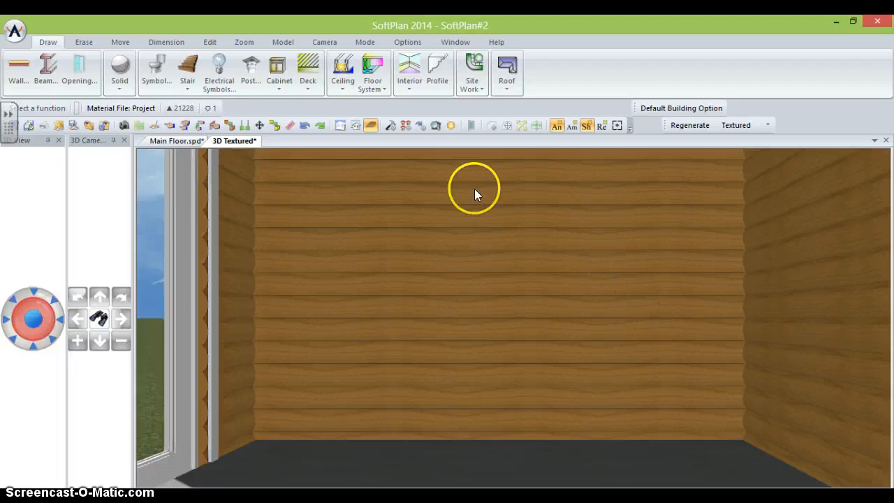
# - Select the 60X48 45BAY window from the Bay Bow styles in the openings library
pyautogui.click(208, 41)
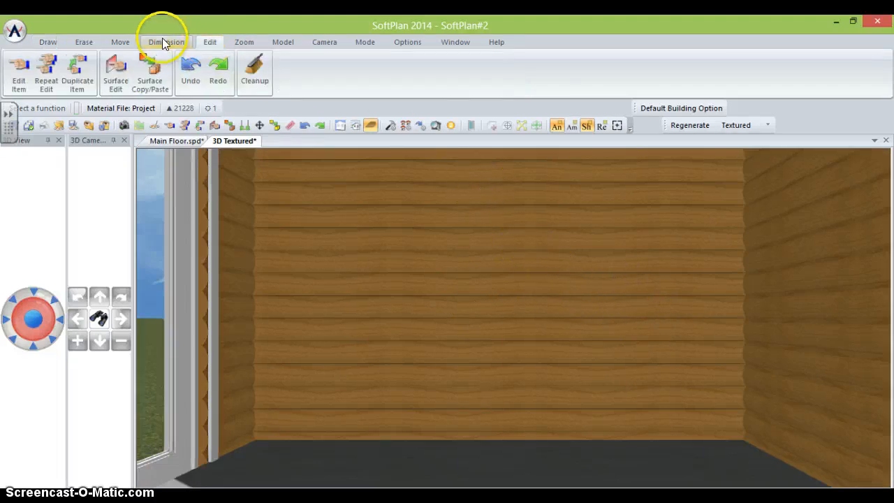
pyautogui.click(49, 41)
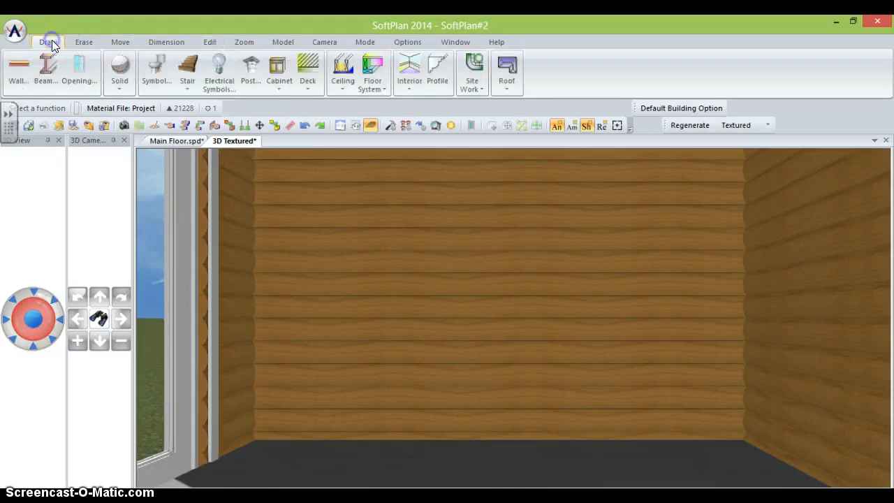
pyautogui.click(93, 64)
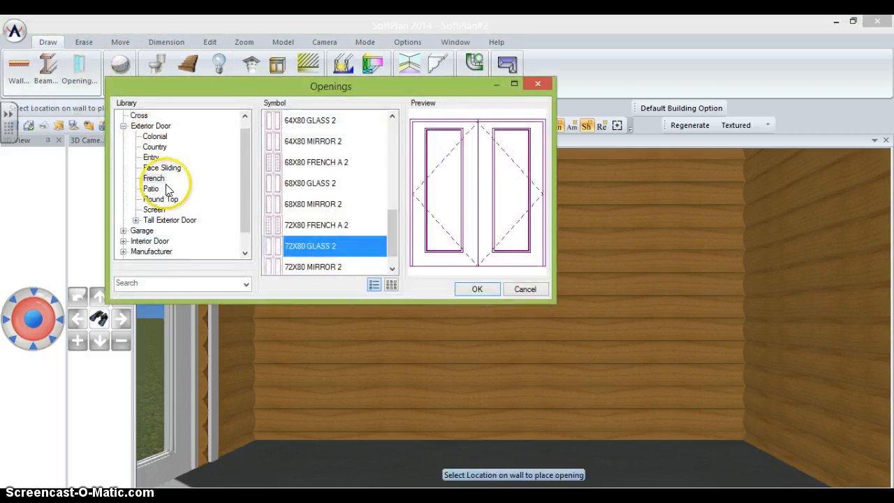
pyautogui.moveTo(243, 183); pyautogui.dragTo(244, 207)
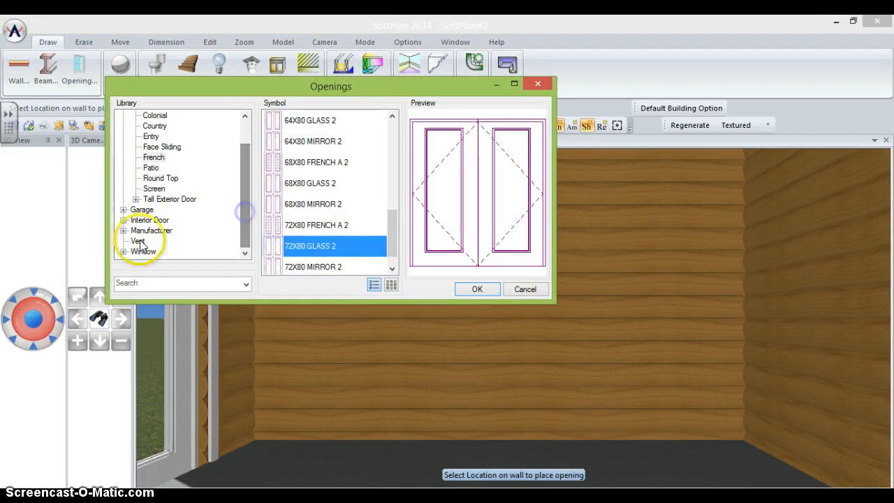
pyautogui.click(137, 250)
pyautogui.click(197, 221)
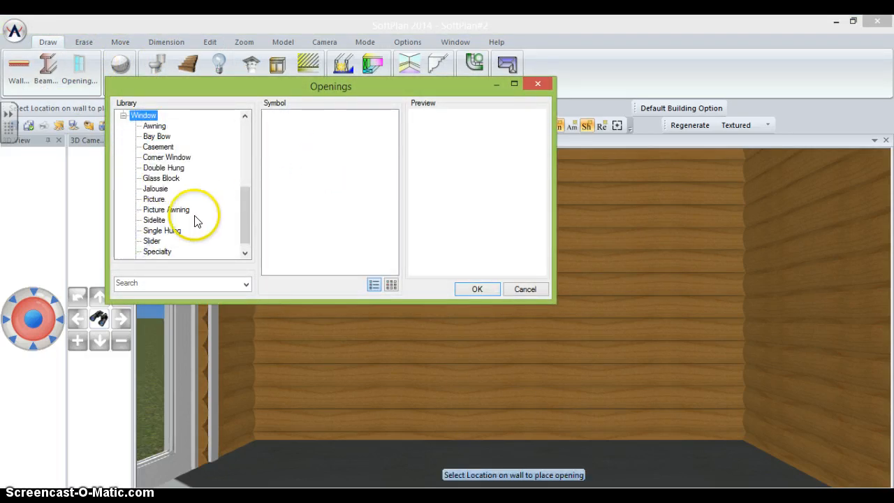
pyautogui.click(155, 126)
pyautogui.click(158, 137)
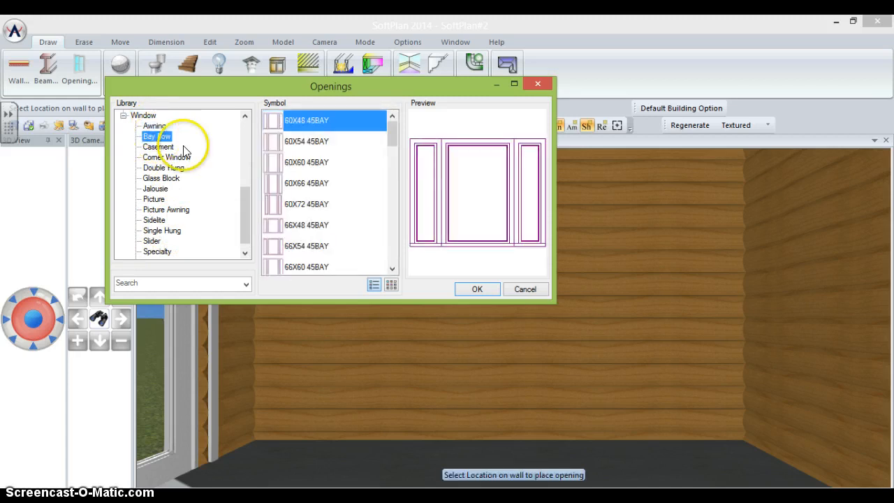
pyautogui.click(328, 120)
pyautogui.click(460, 288)
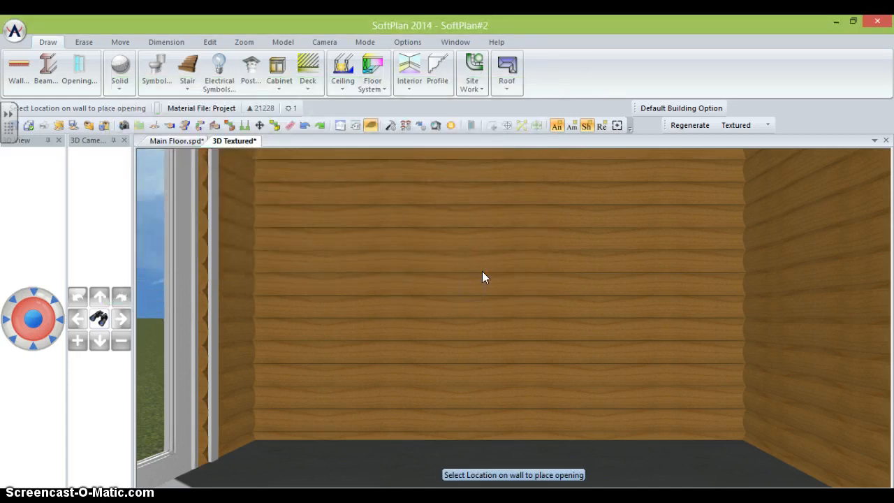
# - Place the bay window in the cabin's left log wall and return to the floor plan
pyautogui.click(476, 231)
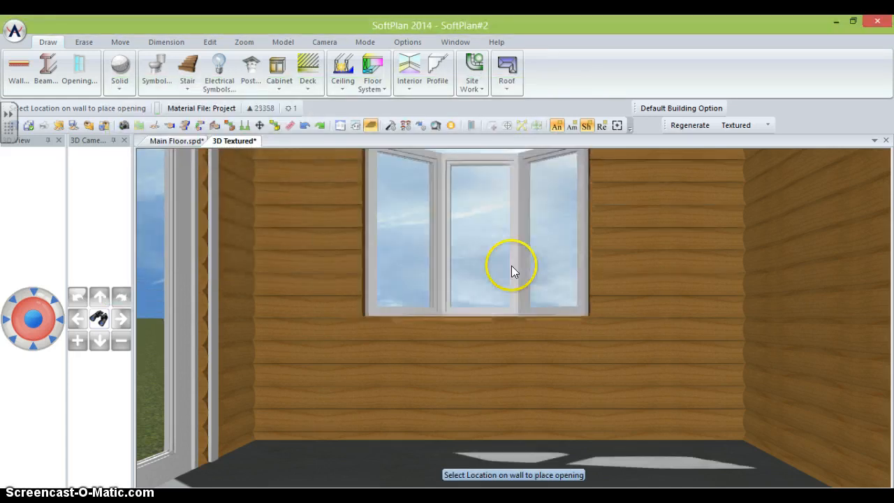
pyautogui.click(587, 278)
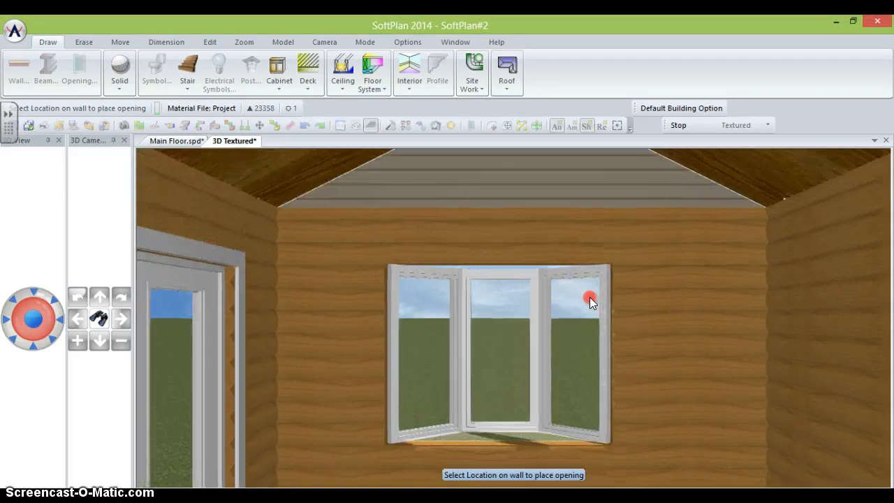
pyautogui.click(160, 143)
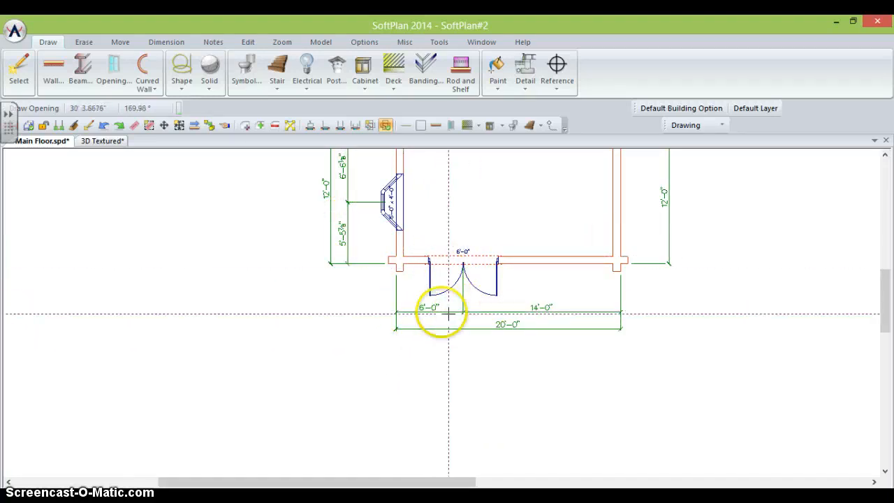
# - Change the bay window's 5'-5 7/8" offset to 6'-0" to centre it, then view in 3D
pyautogui.rightClick(343, 234)
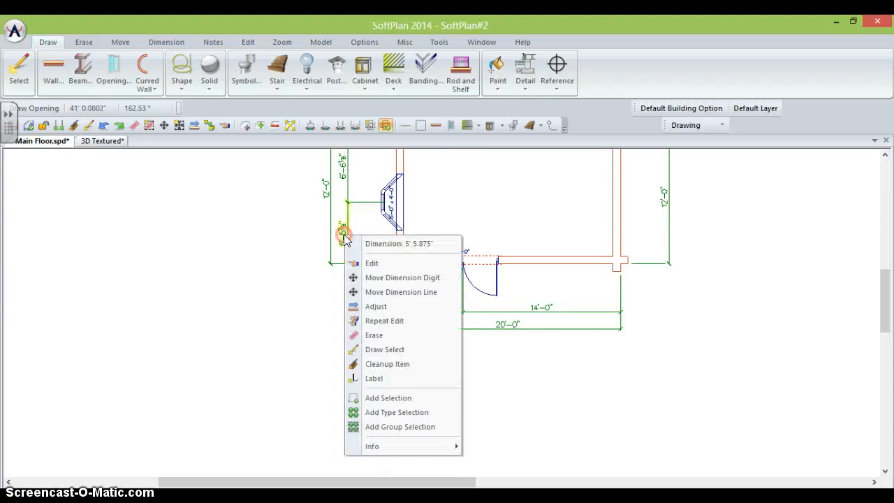
pyautogui.click(371, 262)
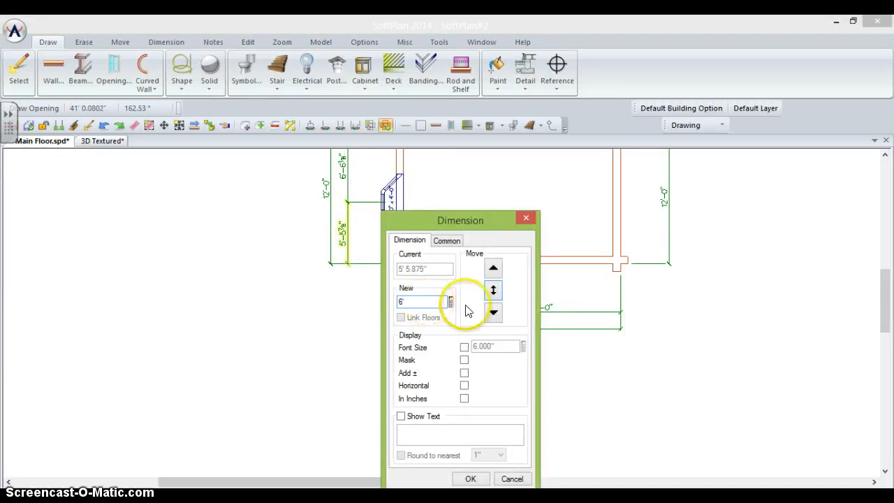
pyautogui.click(493, 271)
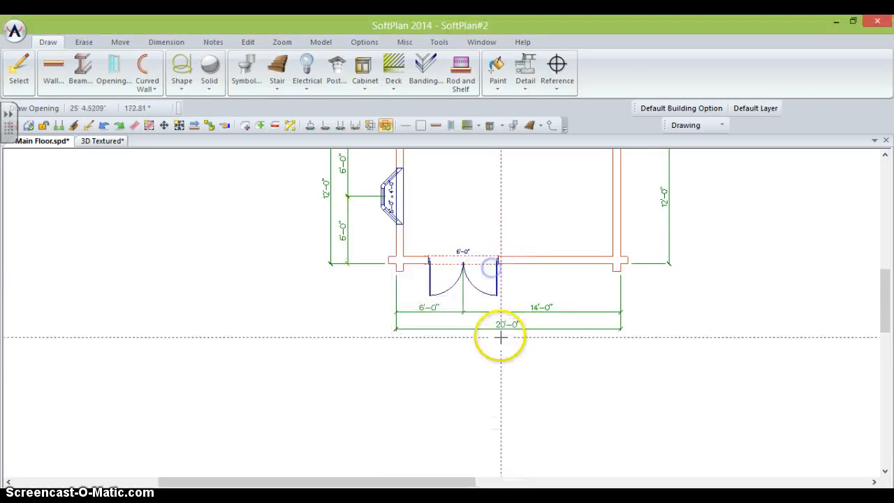
pyautogui.click(98, 140)
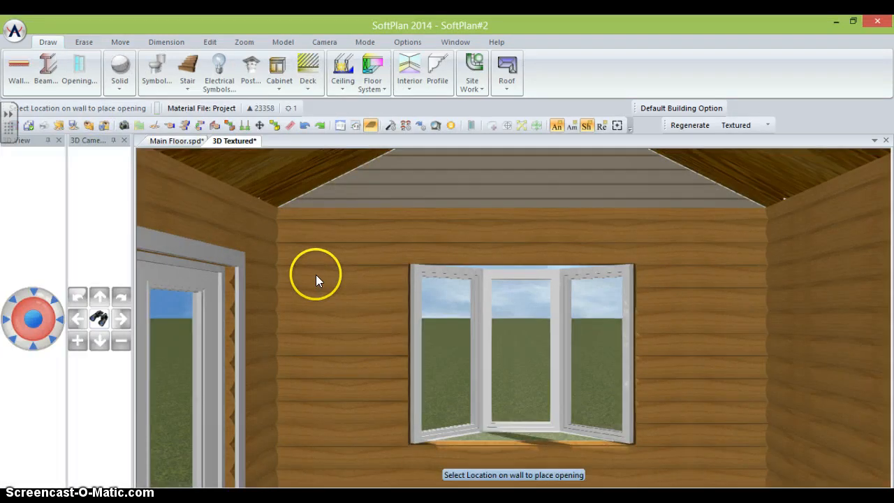
# - Orbit and back the 3D camera away to bring the cabin's front into view
pyautogui.press('Right')
pyautogui.press('Right')
pyautogui.press('Left')
pyautogui.press('Left')
pyautogui.press('Left')
pyautogui.press('Left')
pyautogui.press('Left')
pyautogui.press('Left')
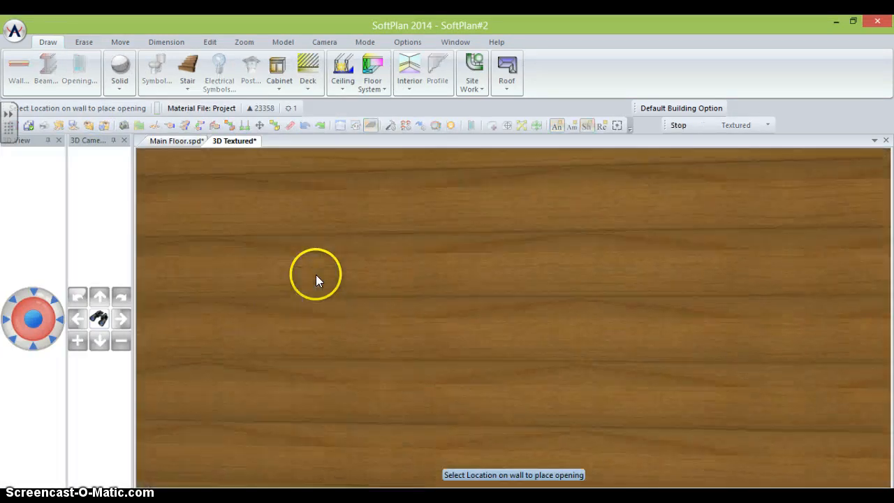
pyautogui.press('Down')
pyautogui.press('Down')
pyautogui.press('Down')
pyautogui.press('Down')
pyautogui.press('Left')
pyautogui.press('Left')
pyautogui.press('Left')
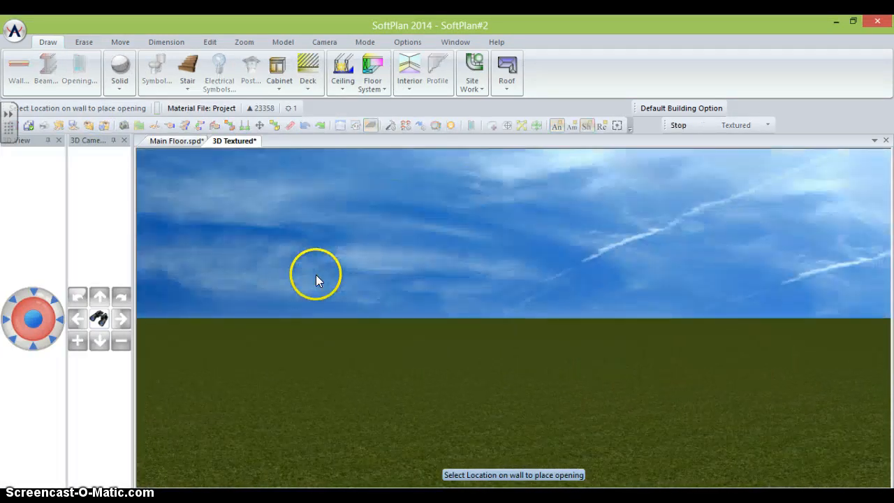
pyautogui.press('Right')
pyautogui.press('Right')
pyautogui.press('Right')
pyautogui.press('Left')
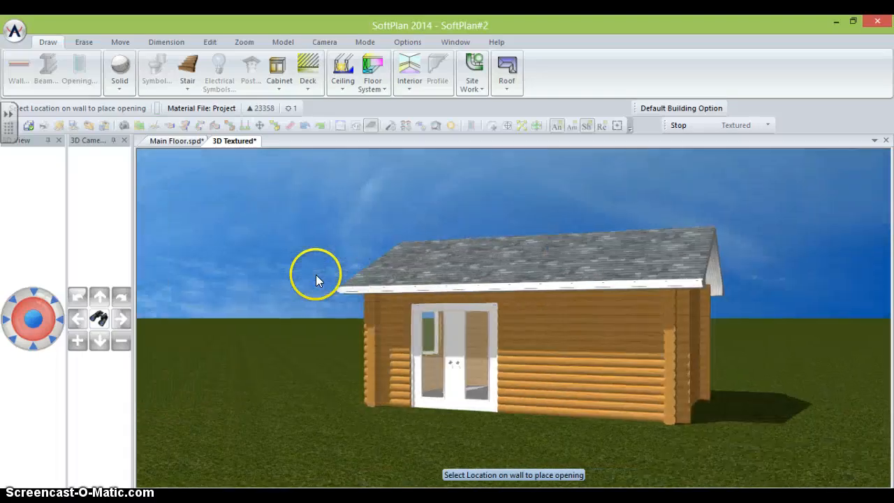
pyautogui.press('Down')
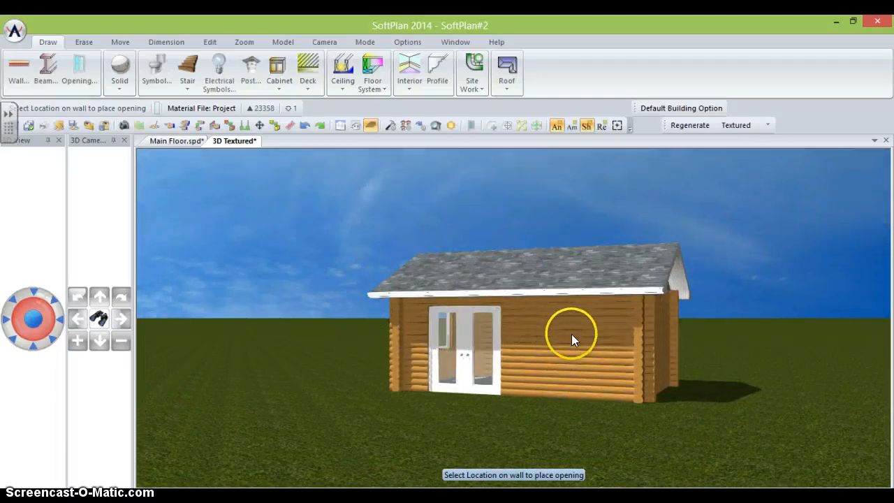
# - Place a 106X36 PICTURE 3 window in the front wall right of the French doors
pyautogui.click(85, 66)
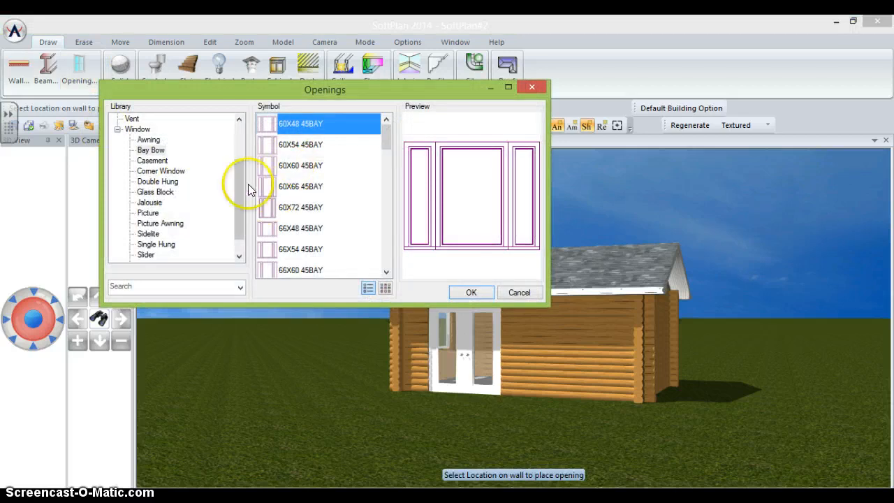
pyautogui.moveTo(238, 202); pyautogui.dragTo(239, 213)
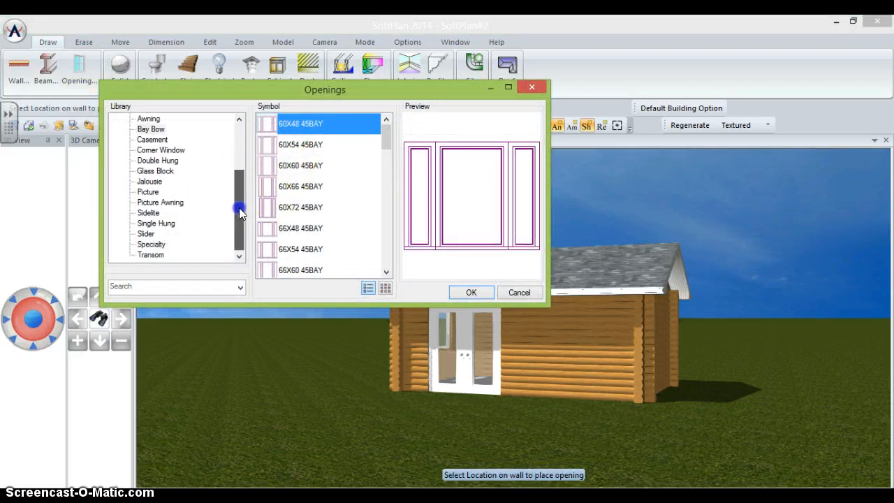
pyautogui.click(150, 192)
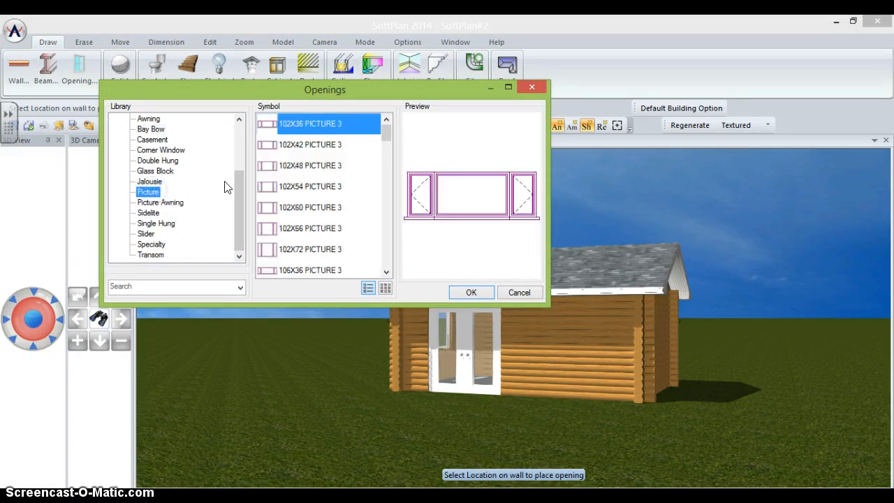
pyautogui.click(289, 271)
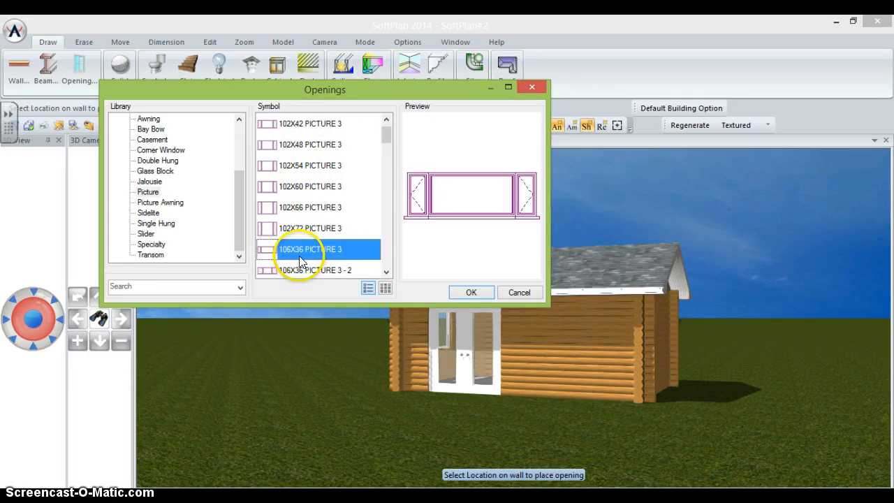
pyautogui.click(473, 293)
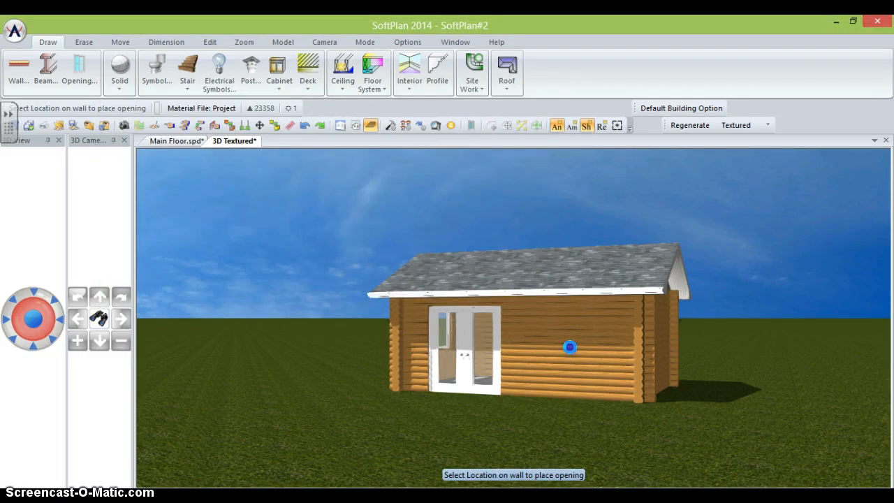
pyautogui.click(571, 348)
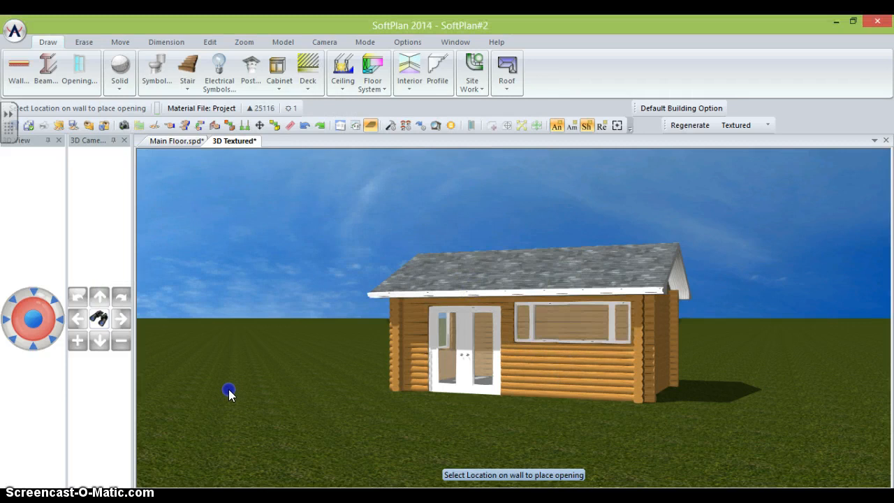
pyautogui.click(187, 138)
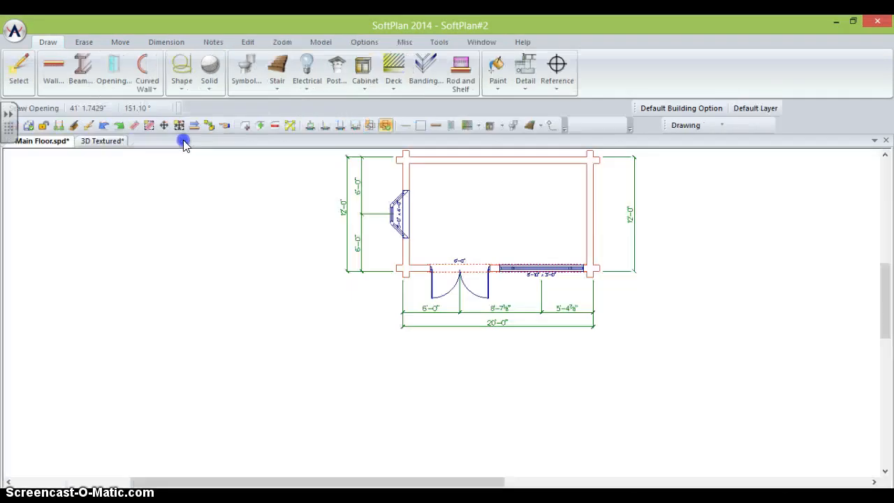
# - Try setting the 5'-4 7/8" dimension to 6', then undo the unwanted end-wall move
pyautogui.rightClick(568, 305)
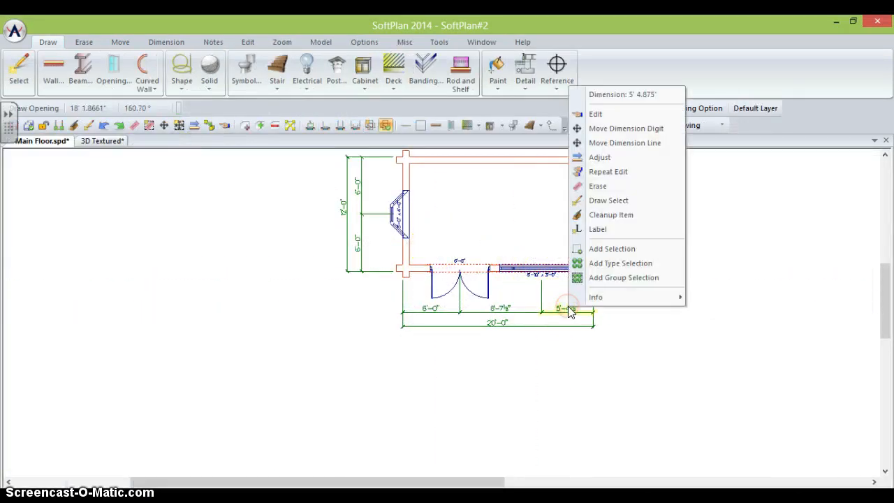
pyautogui.click(605, 116)
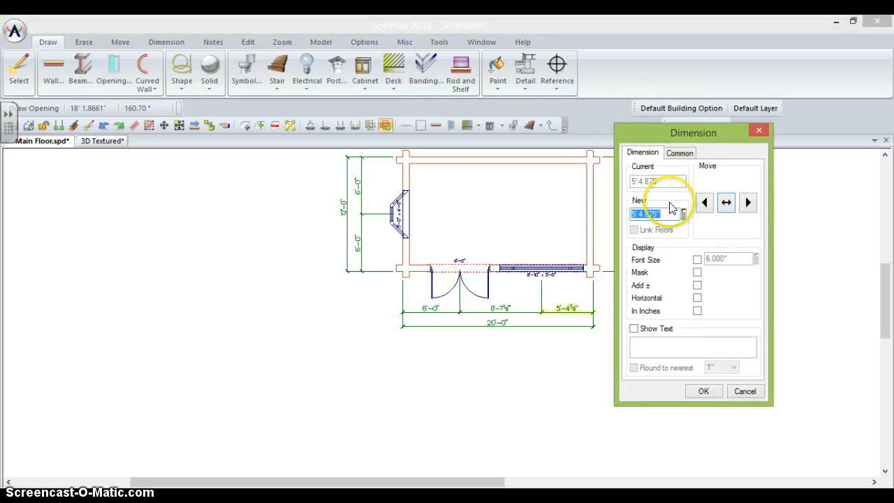
pyautogui.write('6')
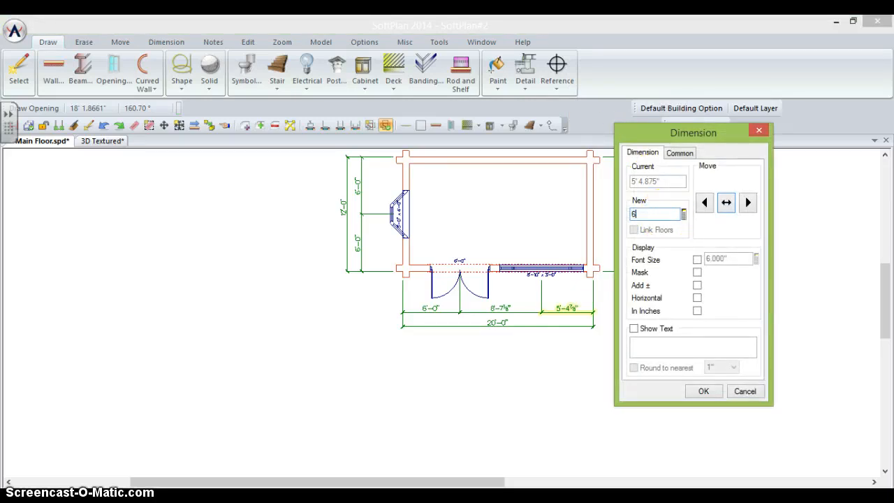
pyautogui.write("'")
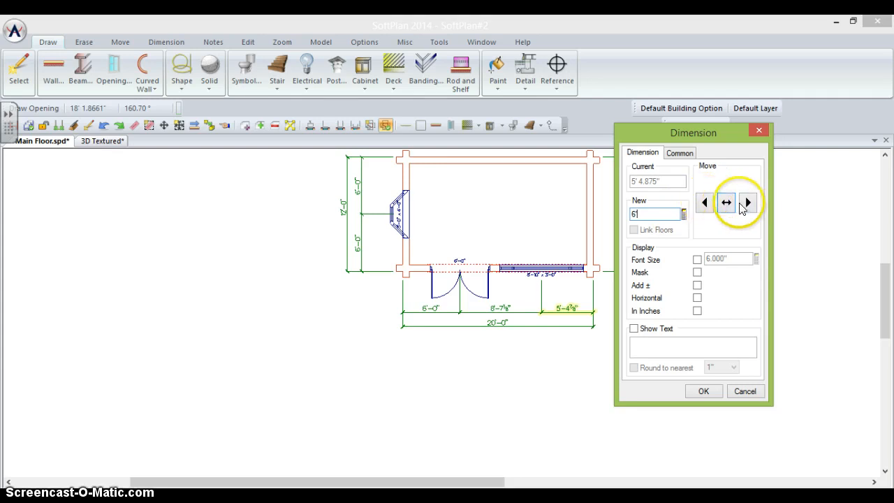
pyautogui.click(748, 202)
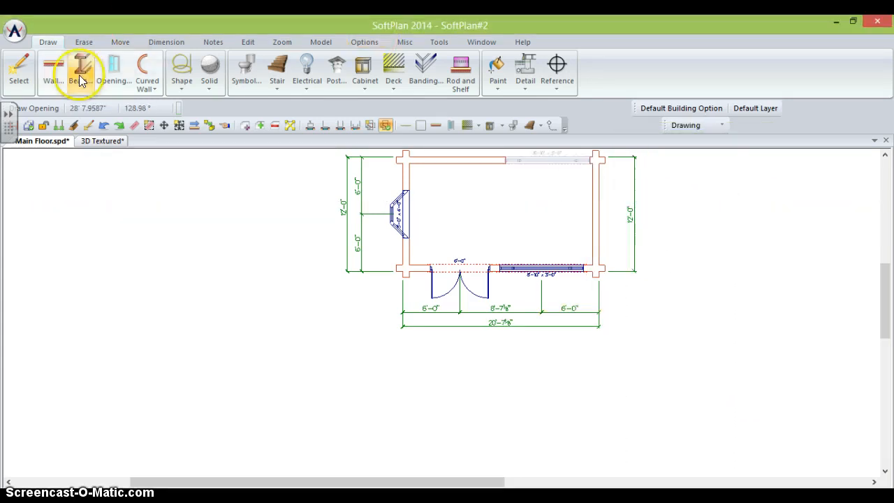
pyautogui.click(103, 125)
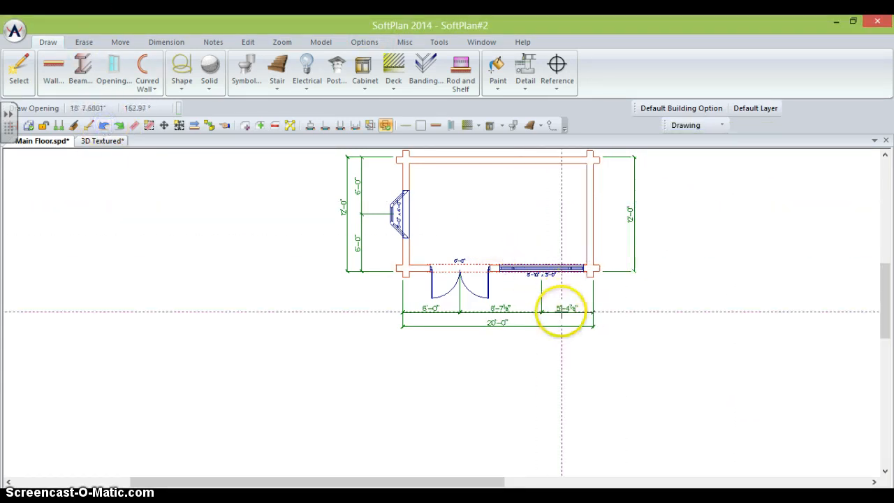
# - Set the picture window 6'-0" from the right corner by shifting it left, then view in 3D
pyautogui.rightClick(566, 309)
pyautogui.click(591, 116)
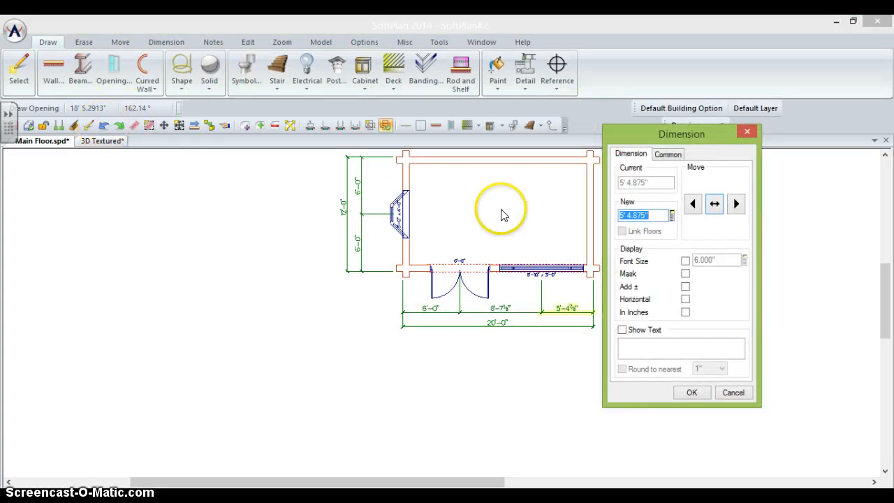
pyautogui.write("6'")
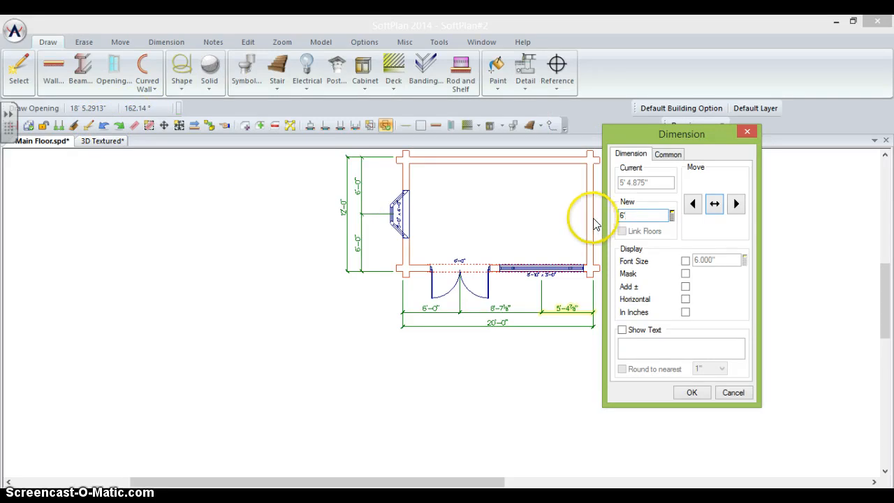
pyautogui.click(693, 203)
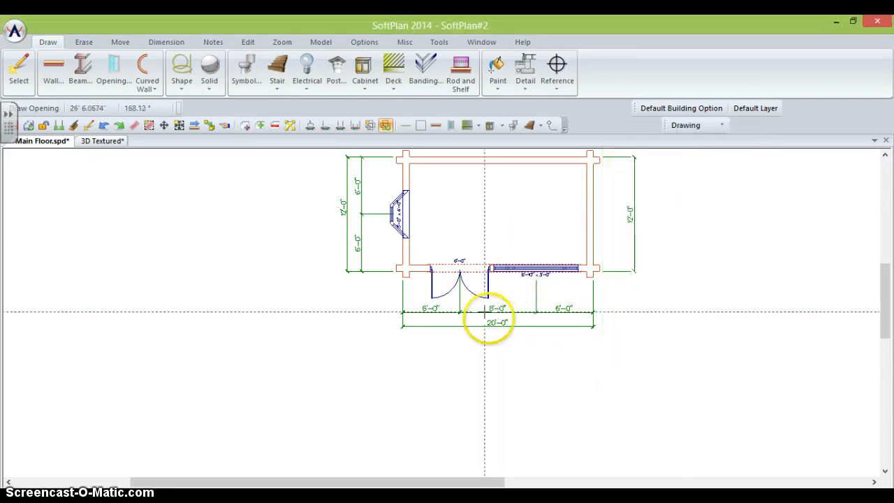
pyautogui.click(102, 142)
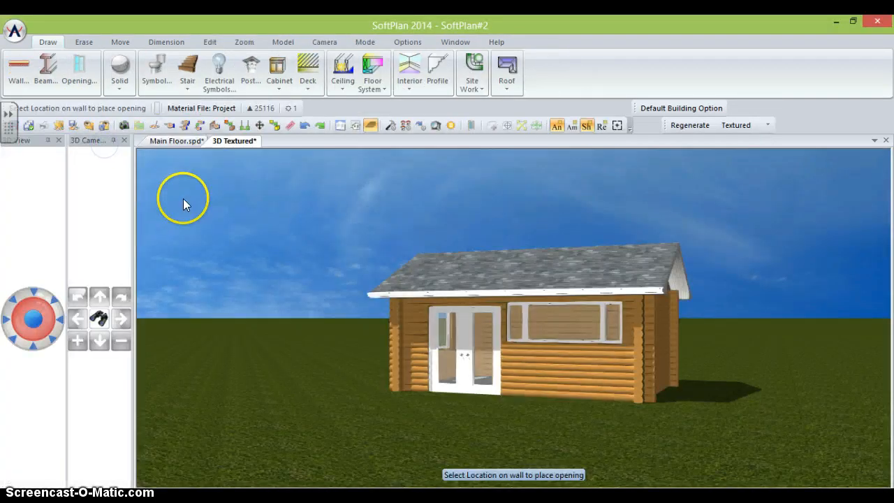
# - Orbit the 3D camera around the cabin front and gable end, then return to Main Floor.spd
pyautogui.press('Down')
pyautogui.press('Up')
pyautogui.press('Up')
pyautogui.press('Up')
pyautogui.press('Up')
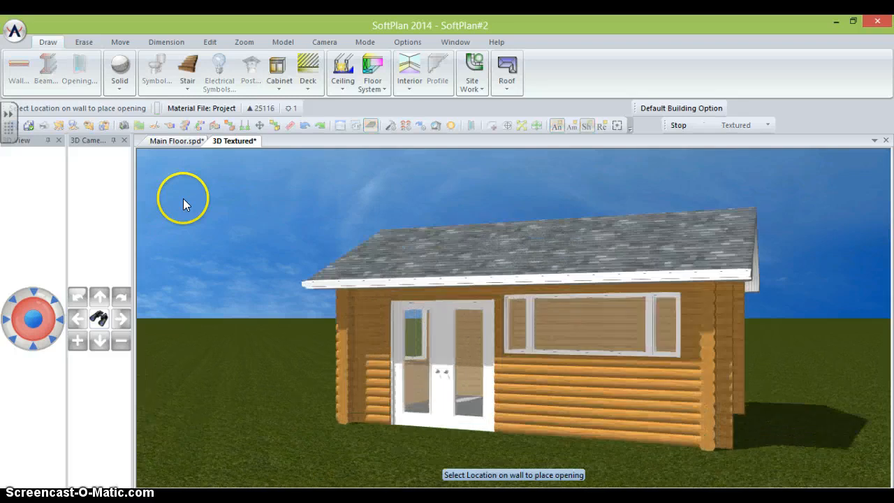
pyautogui.press('Right')
pyautogui.press('Right')
pyautogui.press('Right')
pyautogui.press('Right')
pyautogui.press('Right')
pyautogui.press('Up')
pyautogui.press('Up')
pyautogui.press('Up')
pyautogui.press('Up')
pyautogui.press('Left')
pyautogui.press('Left')
pyautogui.press('Left')
pyautogui.press('Left')
pyautogui.press('Left')
pyautogui.press('Left')
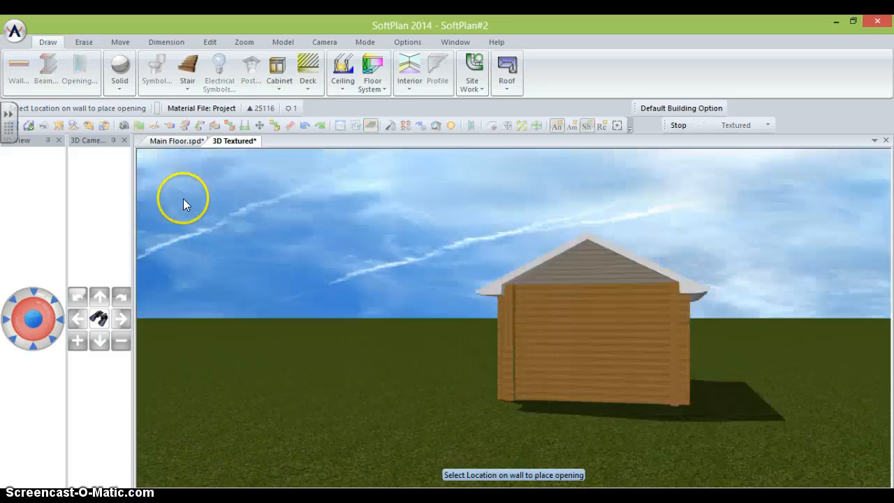
pyautogui.press('Down')
pyautogui.press('Down')
pyautogui.press('Right')
pyautogui.press('Right')
pyautogui.press('Right')
pyautogui.press('Up')
pyautogui.press('Up')
pyautogui.press('Up')
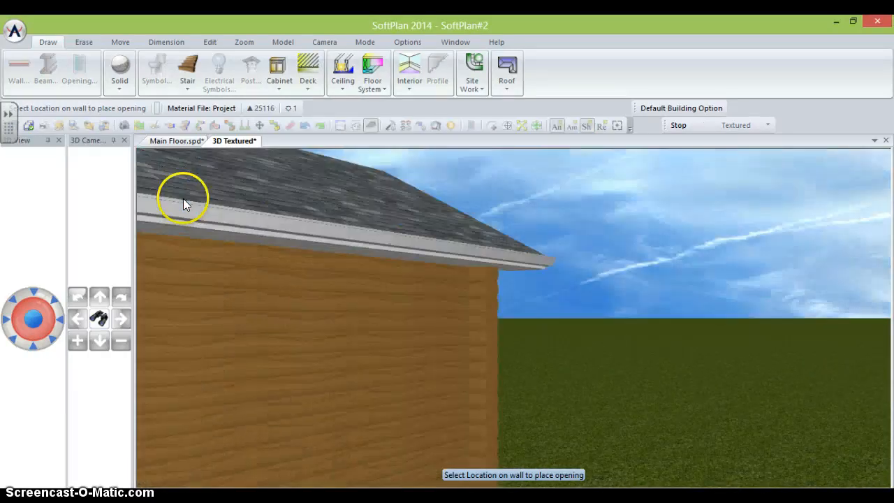
pyautogui.press('Down')
pyautogui.press('Down')
pyautogui.press('Down')
pyautogui.press('Down')
pyautogui.press('Down')
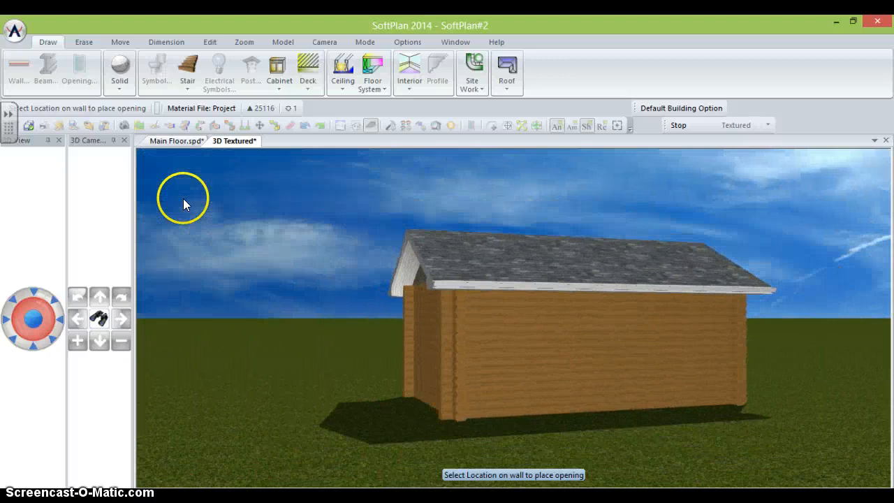
pyautogui.click(177, 141)
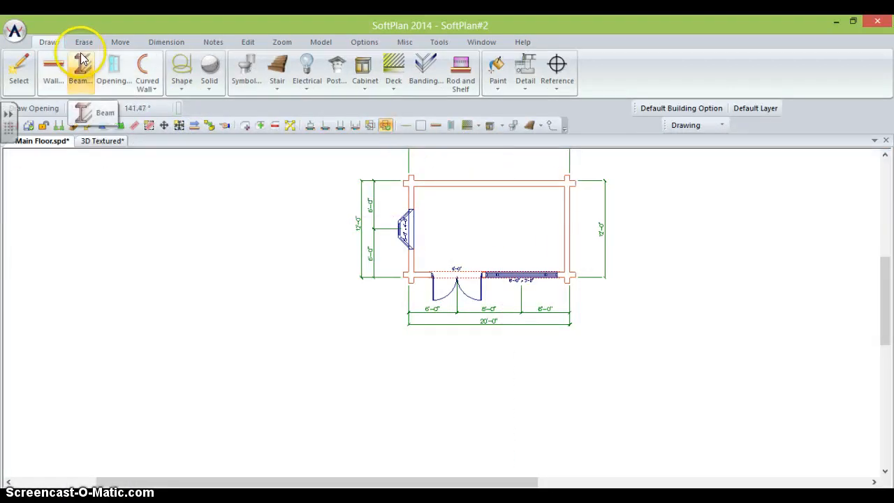
# - Place a 24X30 DOUBLE HUNG 1 window in the cabin's top wall
pyautogui.click(113, 67)
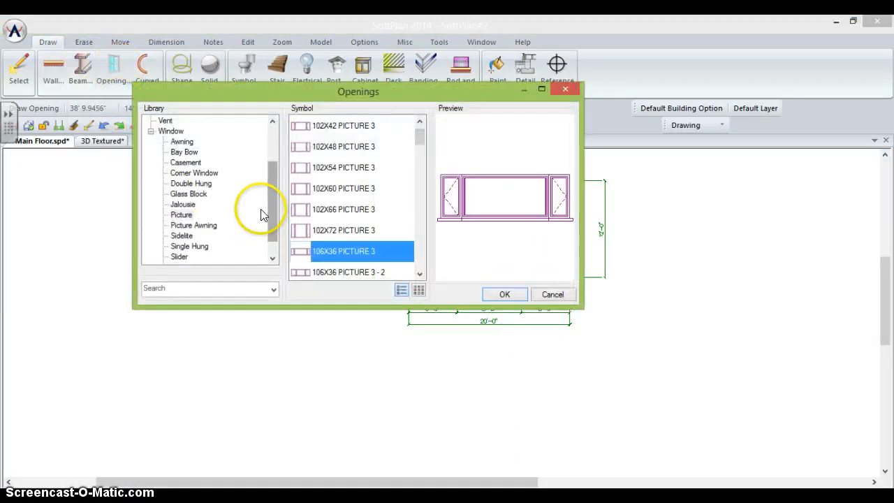
pyautogui.moveTo(271, 199); pyautogui.dragTo(273, 219)
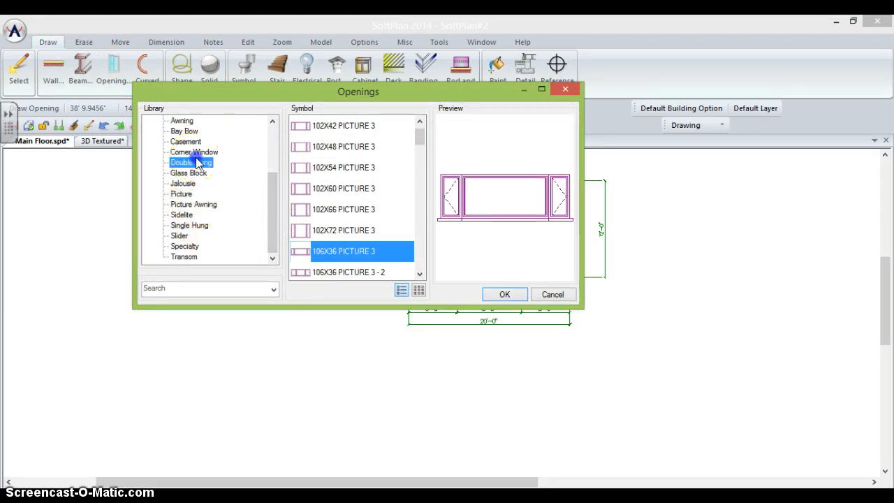
pyautogui.moveTo(420, 137); pyautogui.dragTo(417, 149)
pyautogui.click(336, 148)
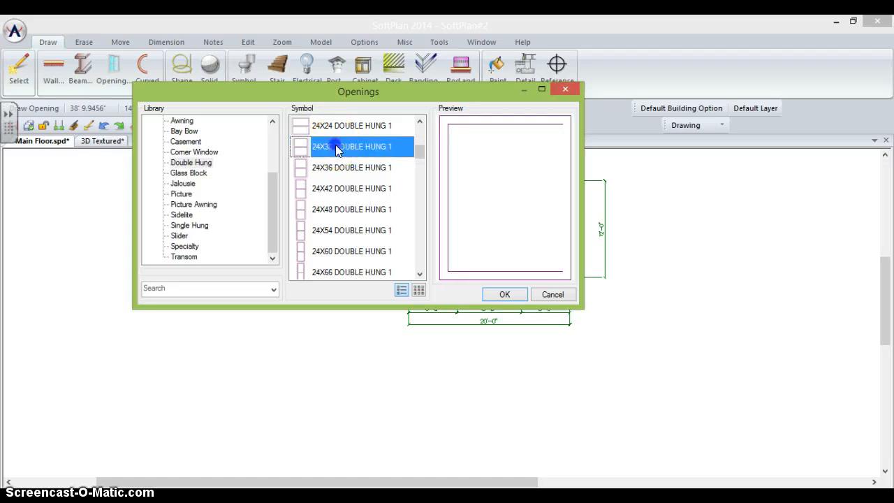
pyautogui.click(504, 294)
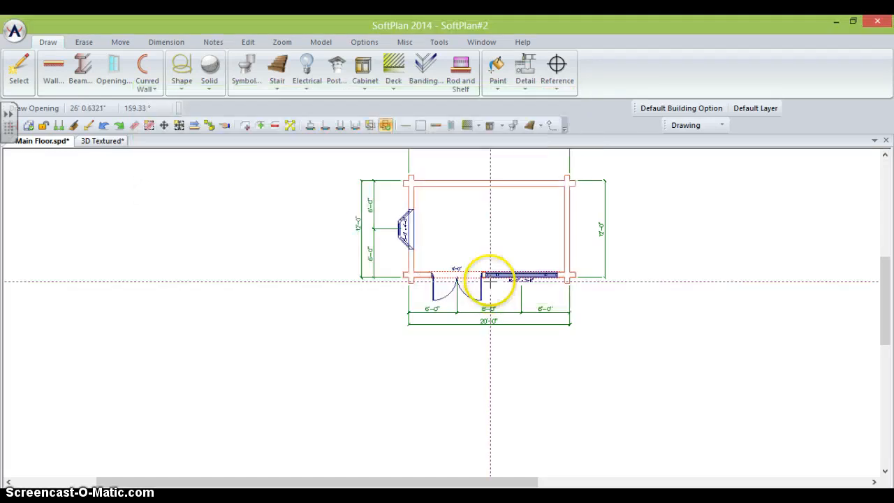
pyautogui.click(450, 184)
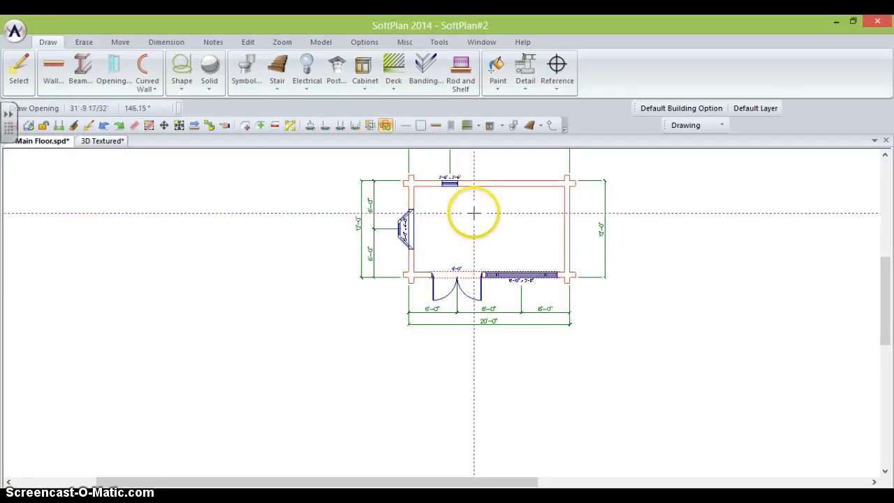
pyautogui.scroll(-1, 473, 213)
# - Change the double-hung window's 5' 1.5" offset to 6'-0" and view the cabin in 3D
pyautogui.rightClick(431, 177)
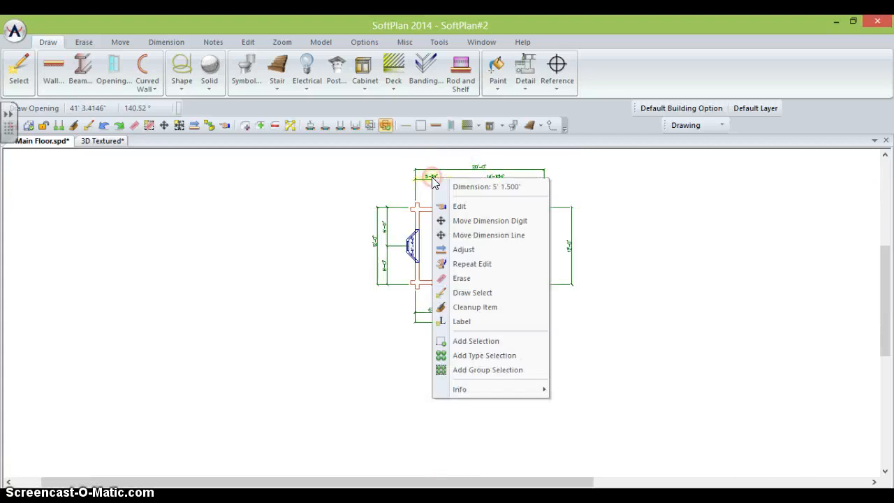
pyautogui.click(456, 187)
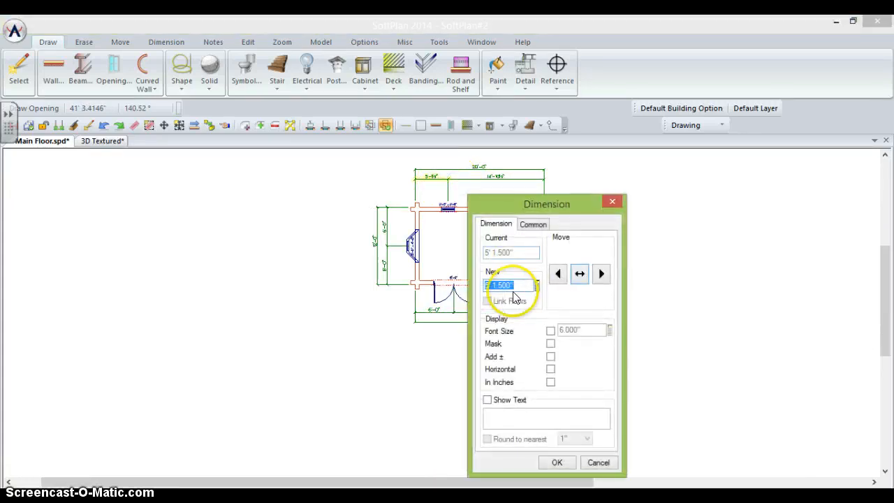
pyautogui.write('6')
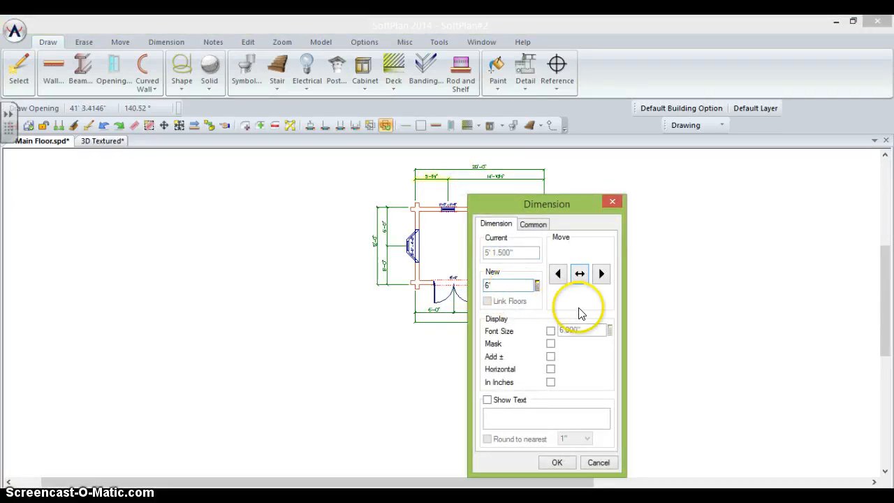
pyautogui.click(601, 273)
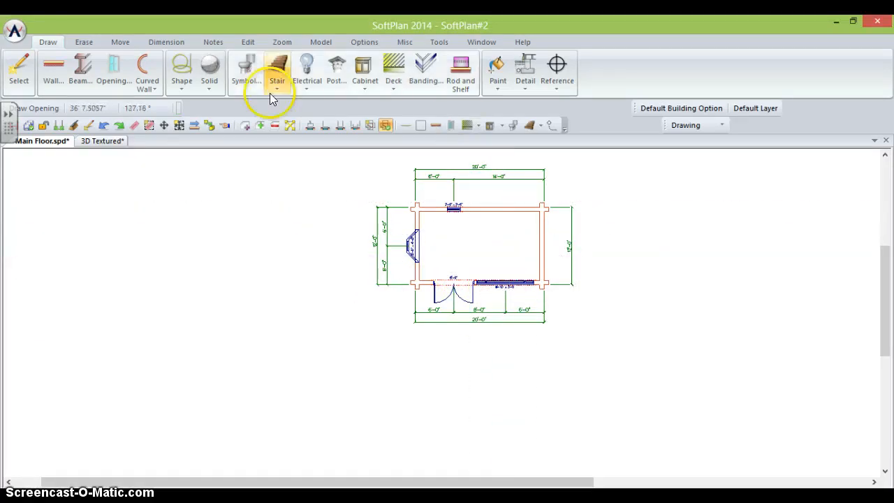
pyautogui.click(102, 141)
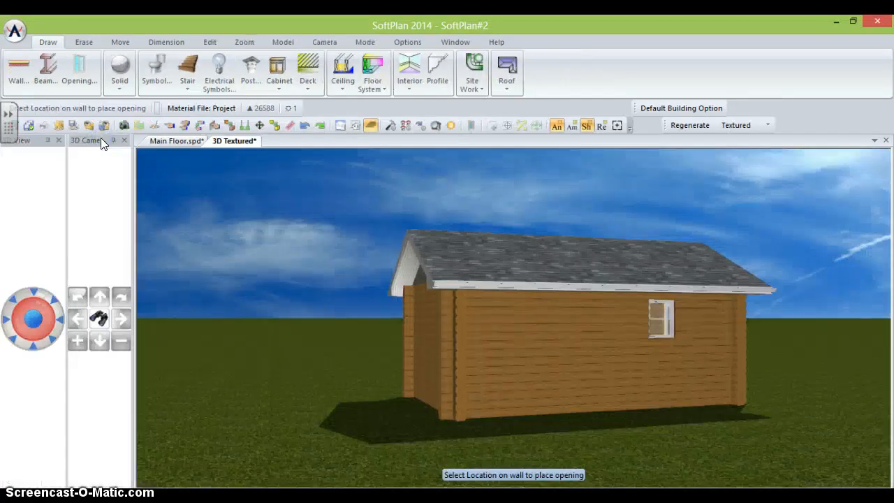
pyautogui.press('Right')
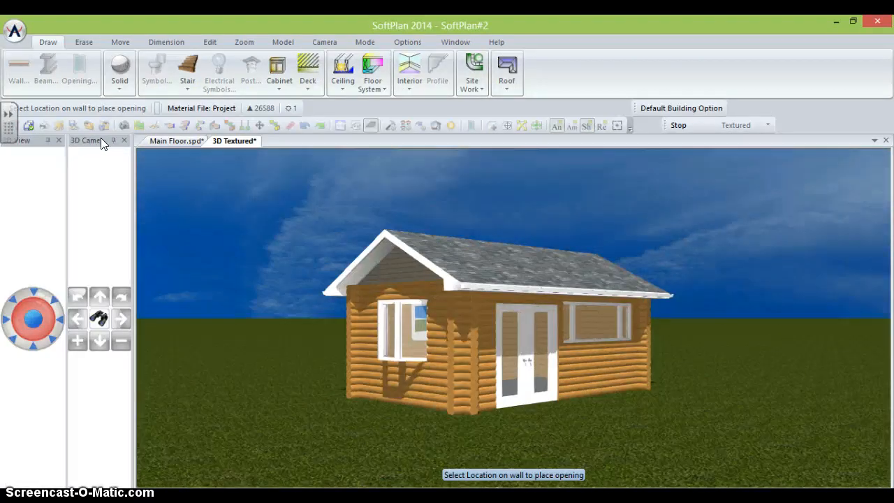
pyautogui.click(181, 142)
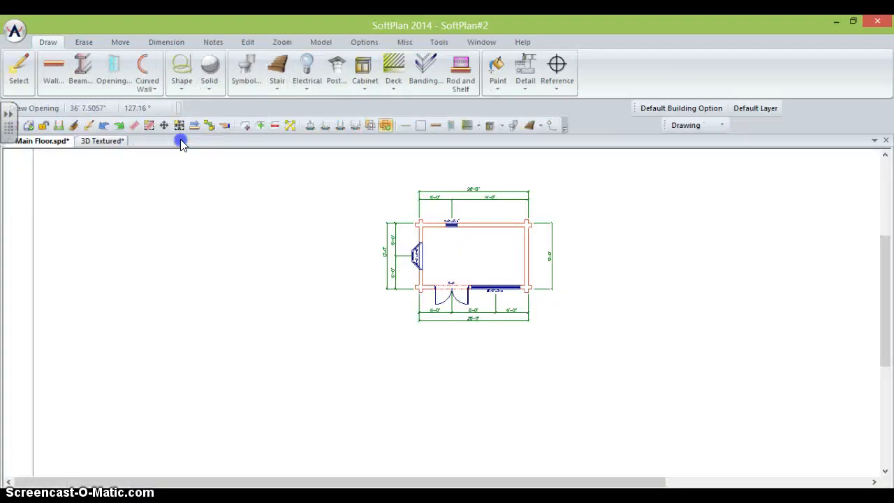
# - Draw a Partition 3.5" wall from the top wall down, then across to the east wall
pyautogui.scroll(2, 441, 312)
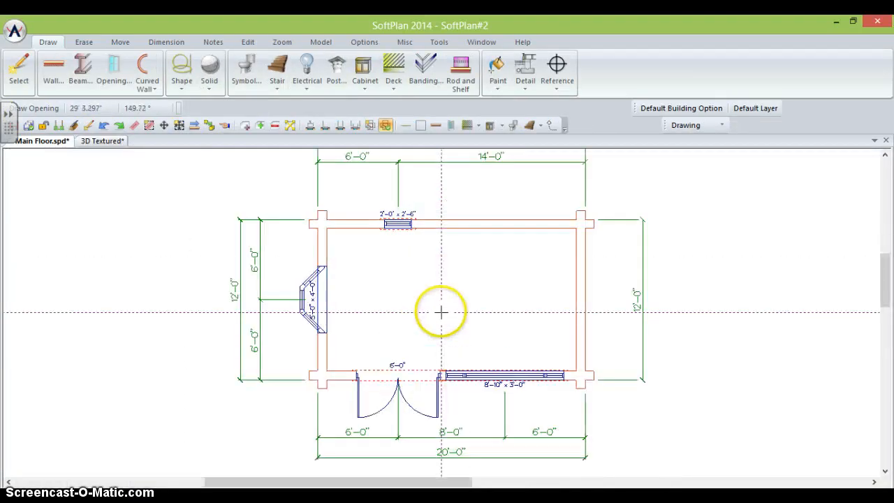
pyautogui.click(56, 76)
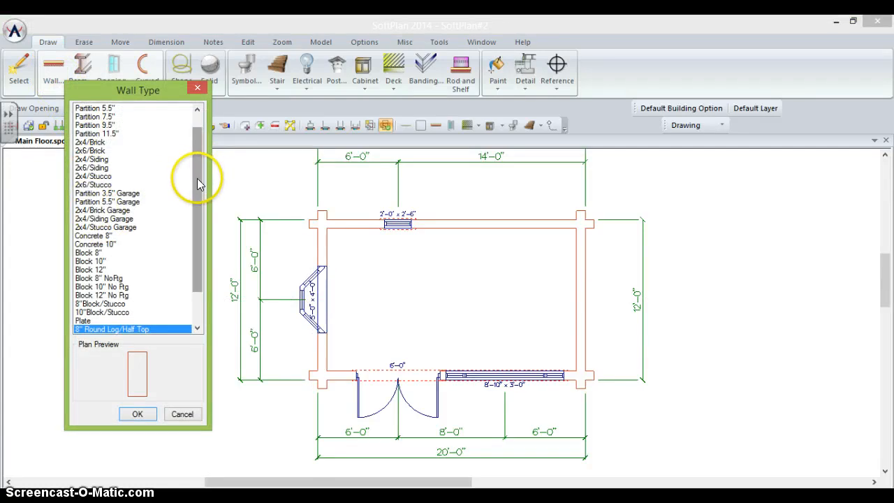
pyautogui.moveTo(197, 178); pyautogui.dragTo(195, 153)
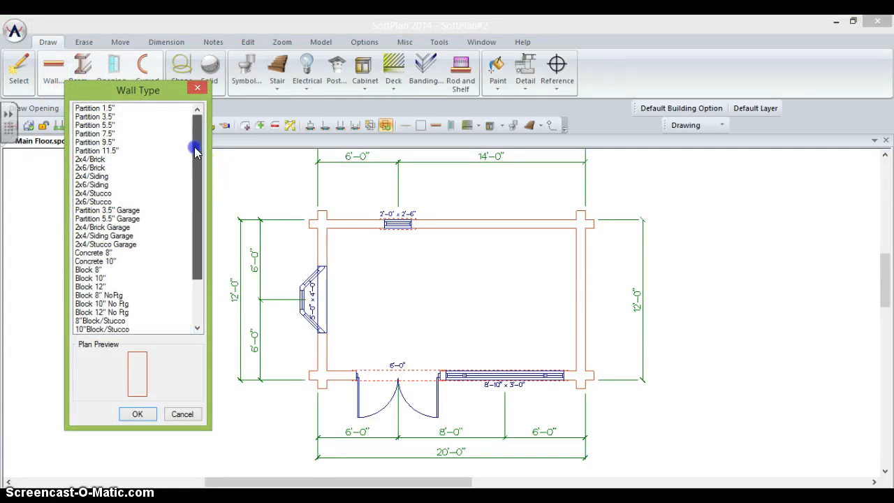
pyautogui.click(84, 117)
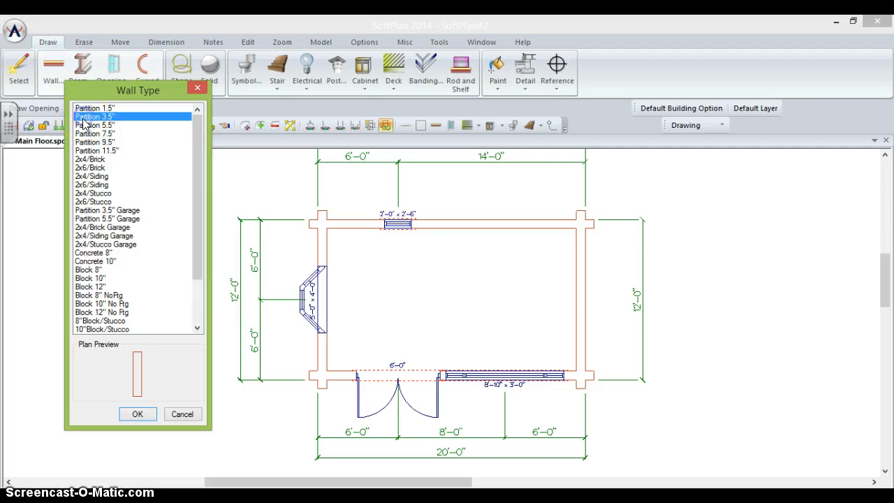
pyautogui.click(140, 417)
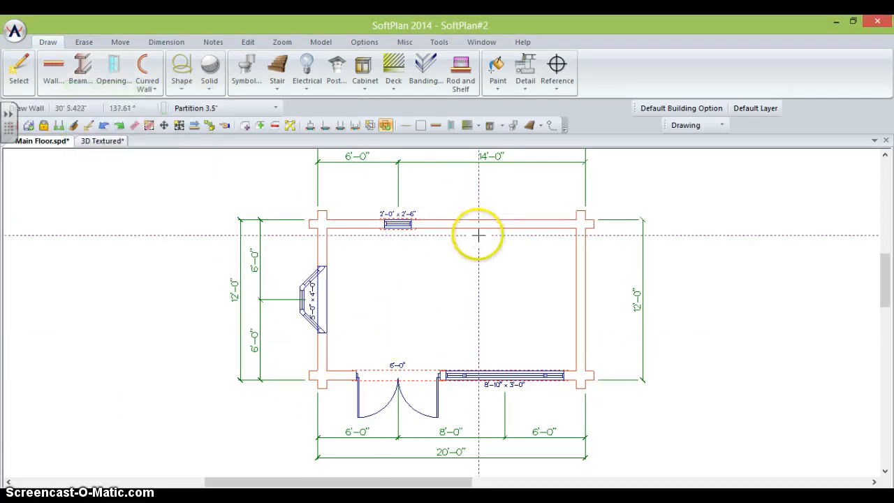
pyautogui.click(440, 226)
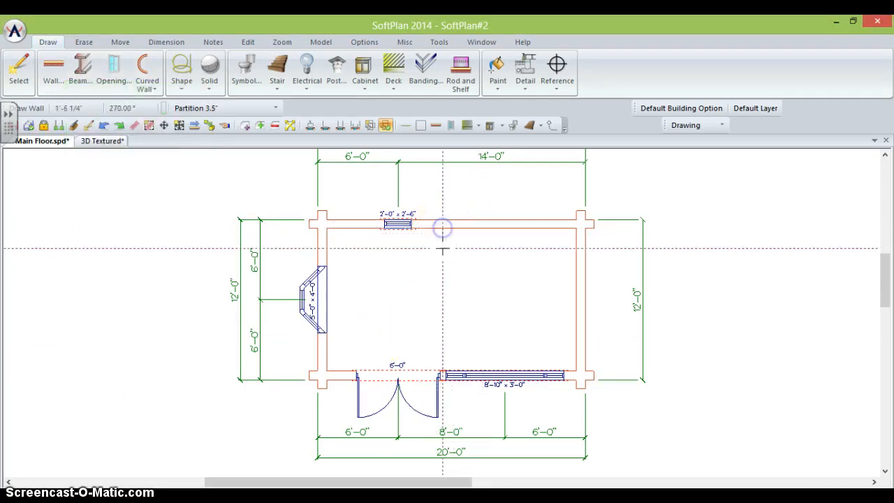
pyautogui.click(442, 305)
pyautogui.click(575, 305)
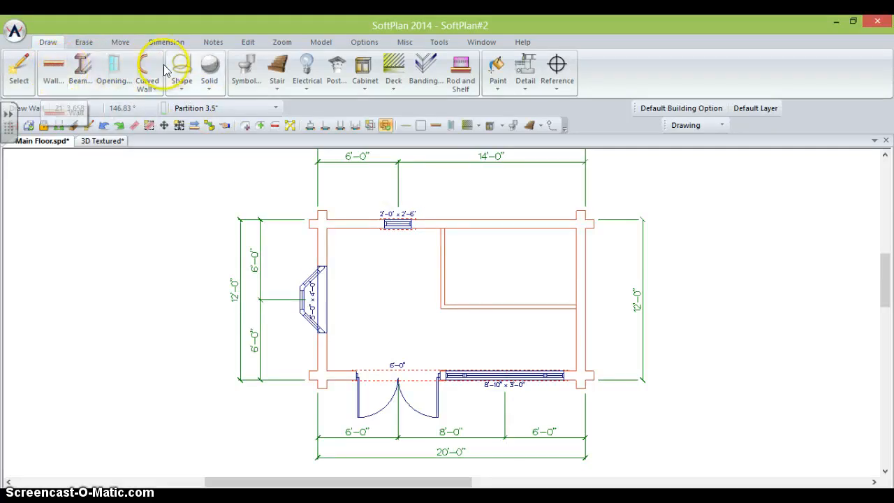
pyautogui.click(112, 66)
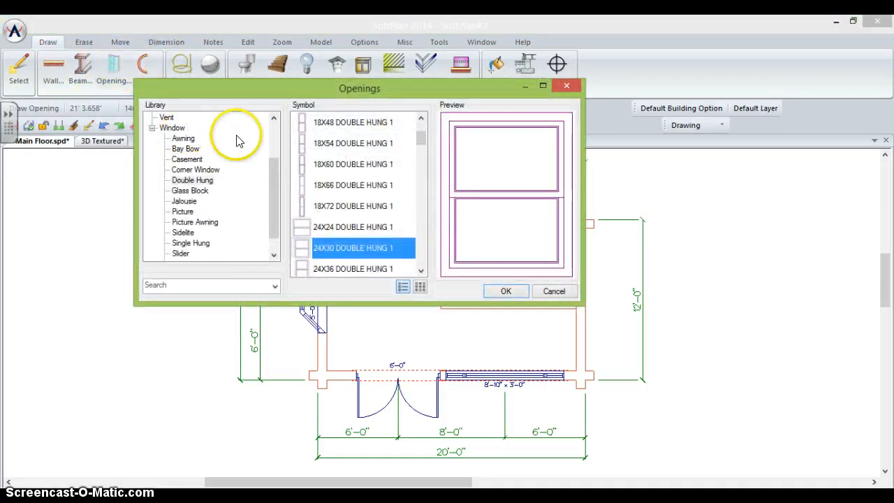
# - Choose the 28X80 COLONIAL POCKET 1 interior pocket door and place it in the partition wall
pyautogui.click(156, 126)
pyautogui.moveTo(277, 189); pyautogui.dragTo(273, 144)
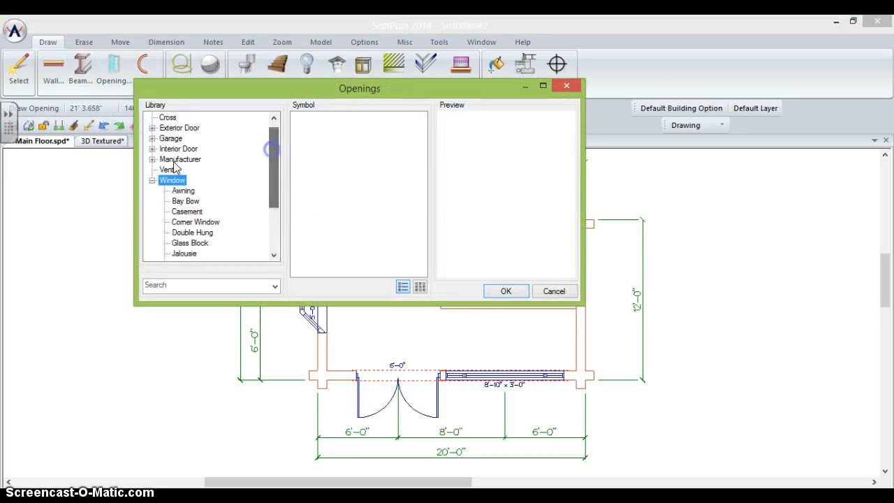
pyautogui.click(153, 180)
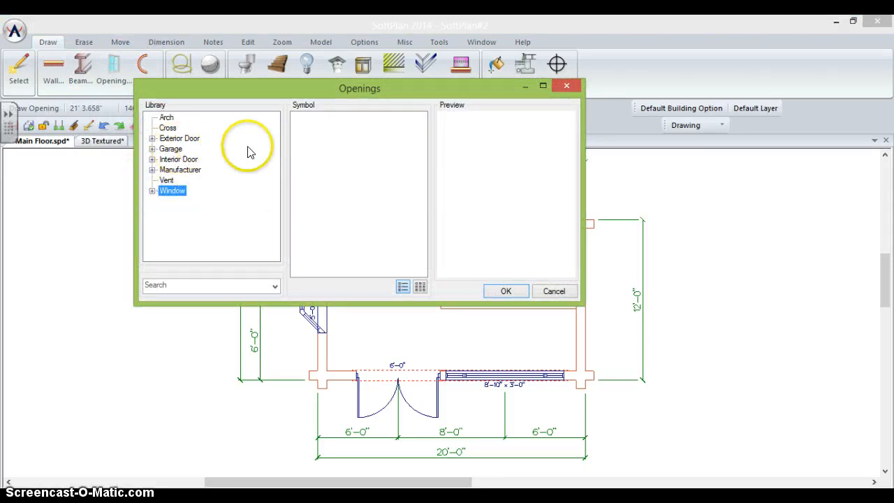
pyautogui.doubleClick(183, 160)
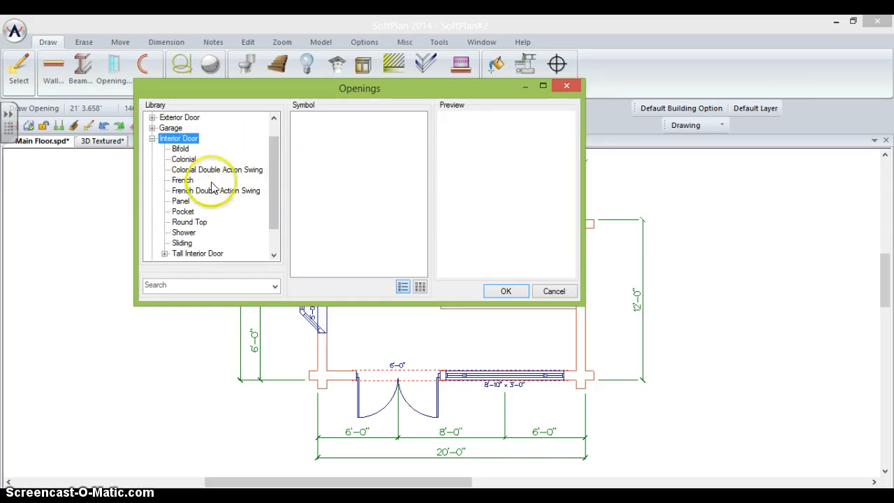
pyautogui.click(183, 211)
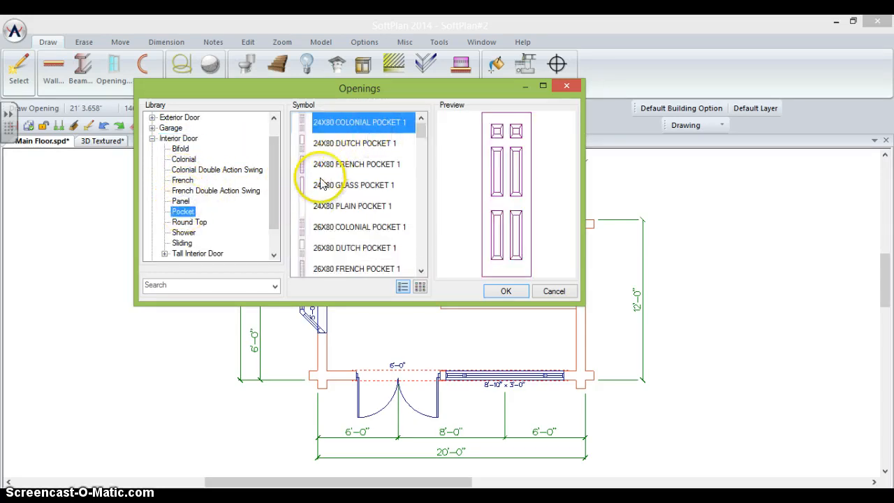
pyautogui.click(421, 271)
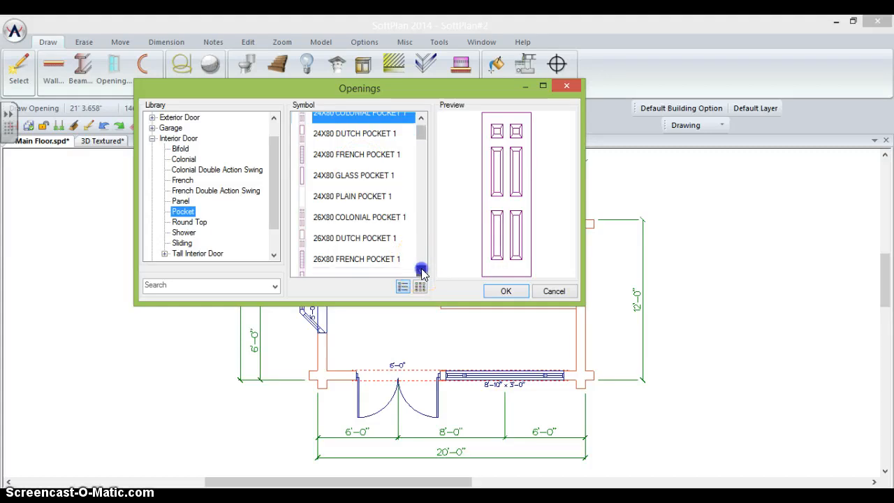
pyautogui.click(421, 271)
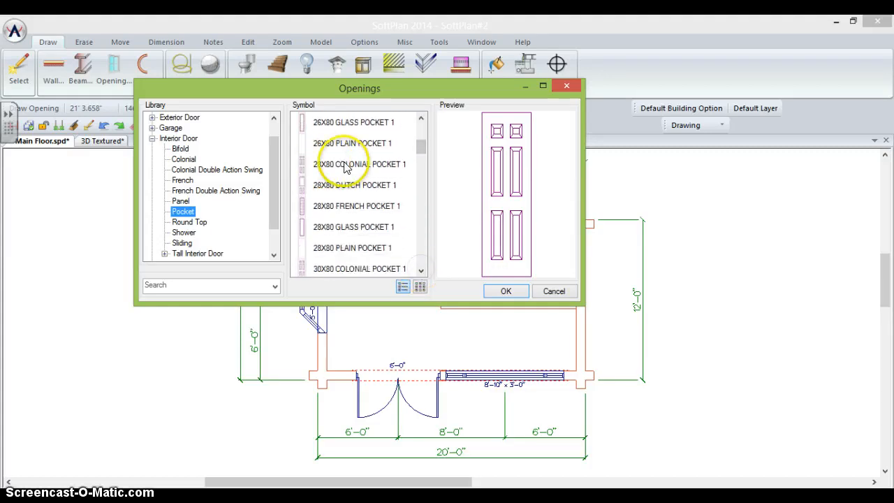
pyautogui.click(345, 166)
pyautogui.click(503, 290)
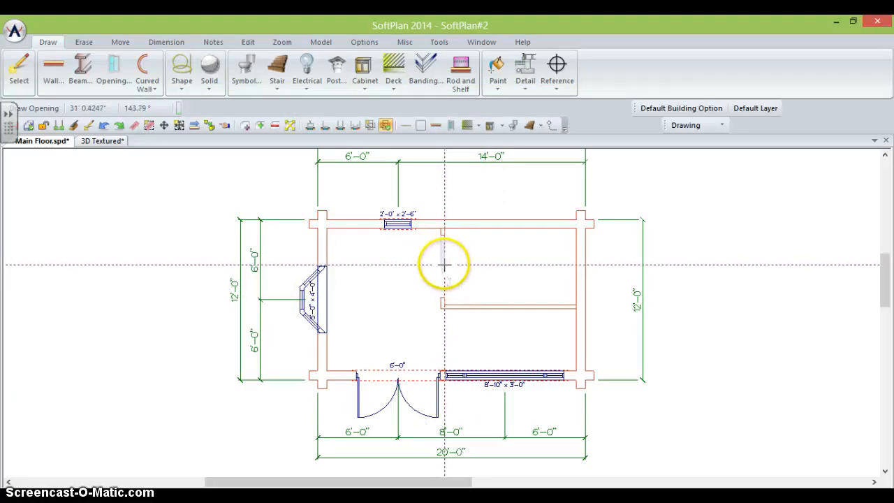
pyautogui.click(444, 264)
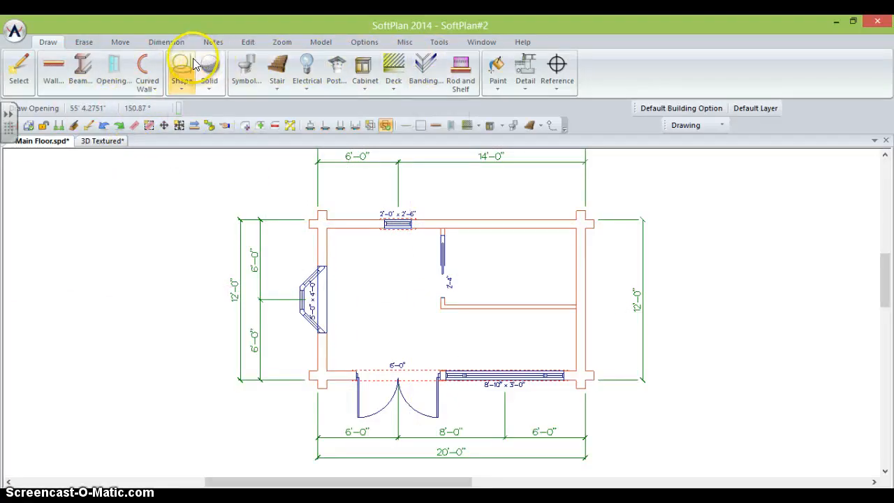
# - Pick a range from the Kitchen > Appliances symbols and place it near the top-left corner
pyautogui.click(244, 66)
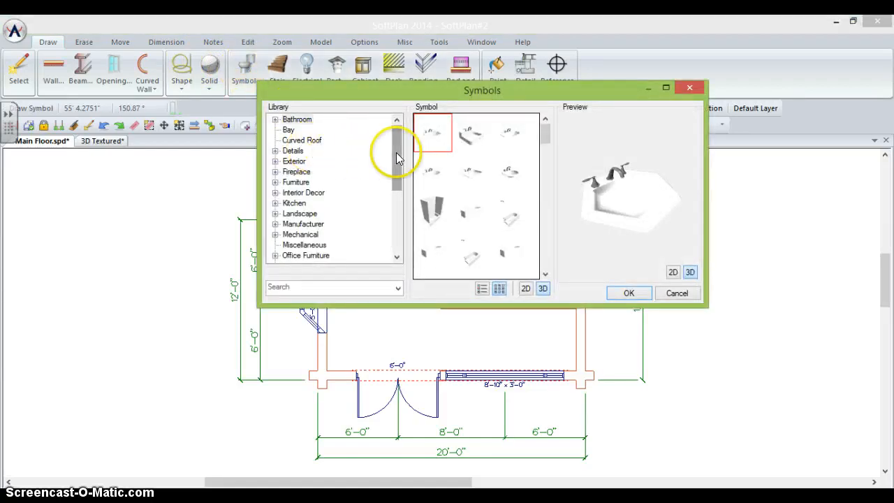
pyautogui.click(275, 204)
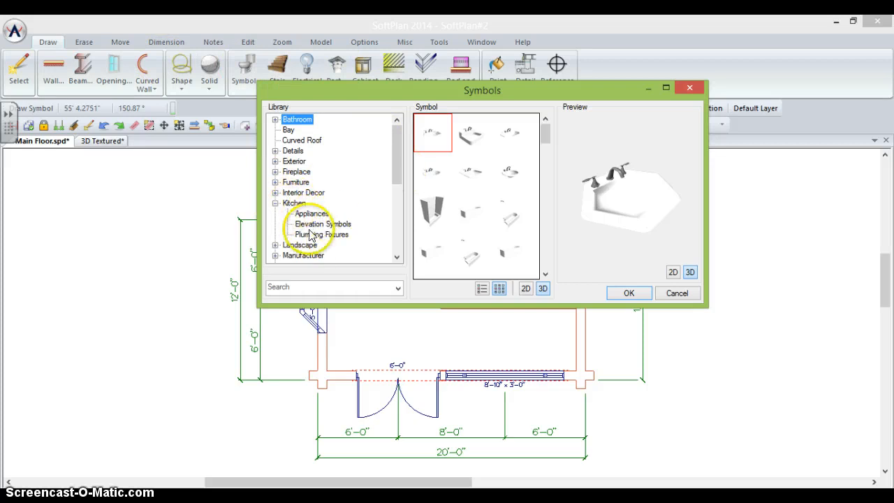
pyautogui.click(305, 214)
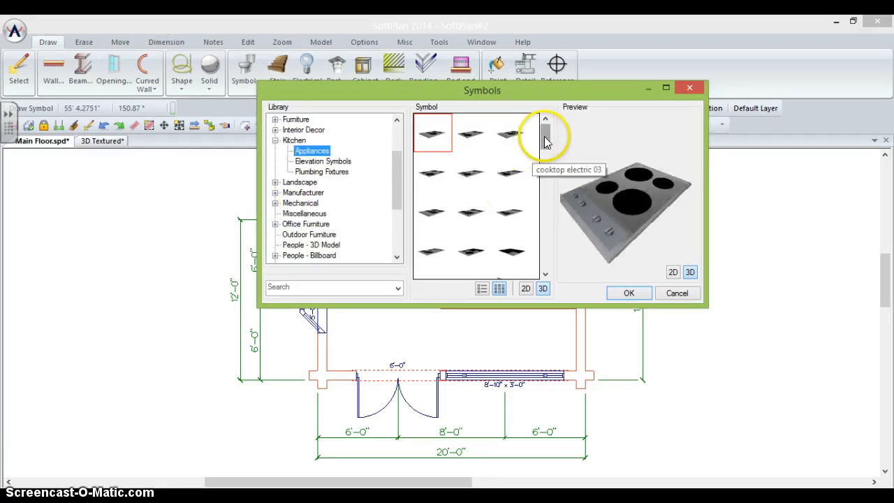
pyautogui.moveTo(545, 137); pyautogui.dragTo(538, 204)
pyautogui.click(512, 209)
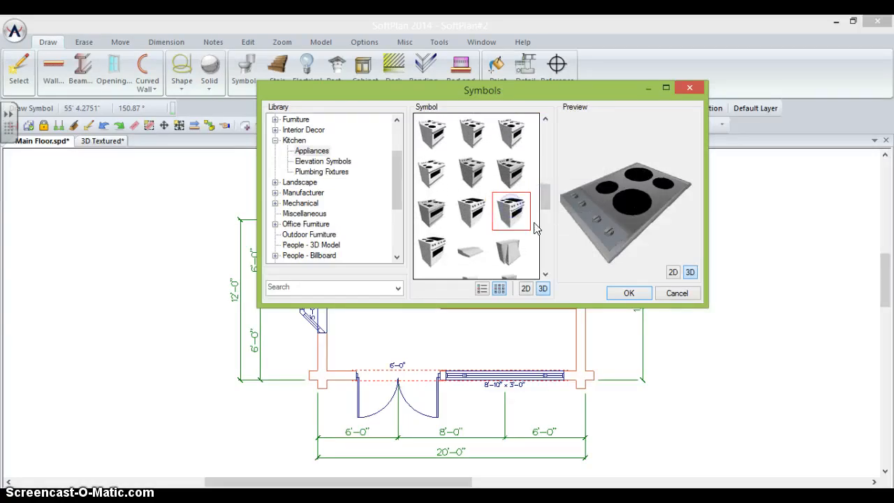
pyautogui.click(631, 299)
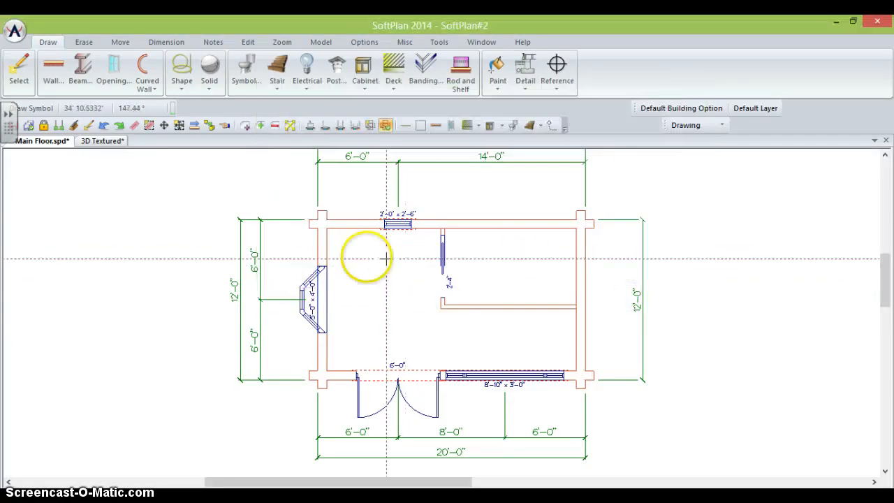
pyautogui.click(341, 260)
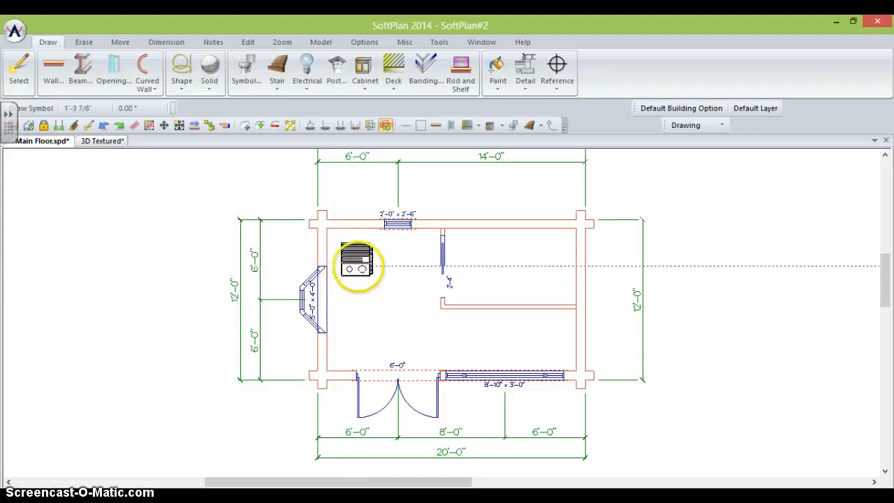
pyautogui.click(344, 251)
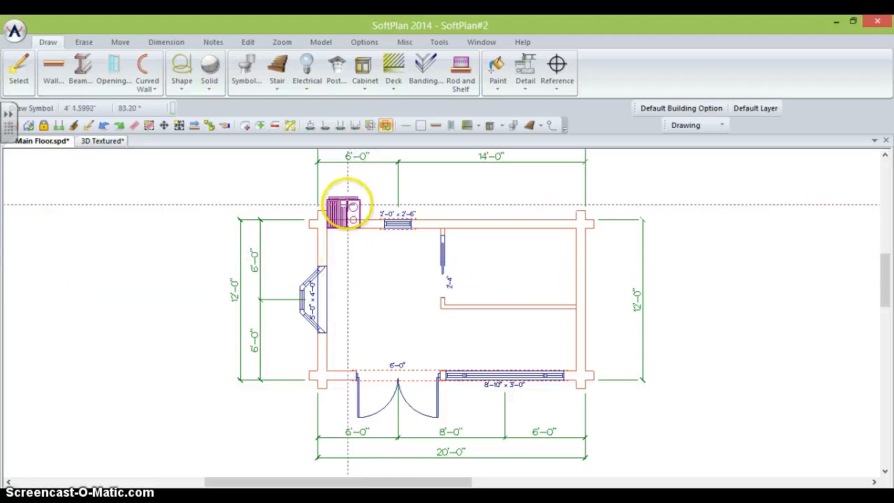
# - Use the range's right-click Move action to reposition it against the left wall
pyautogui.rightClick(348, 204)
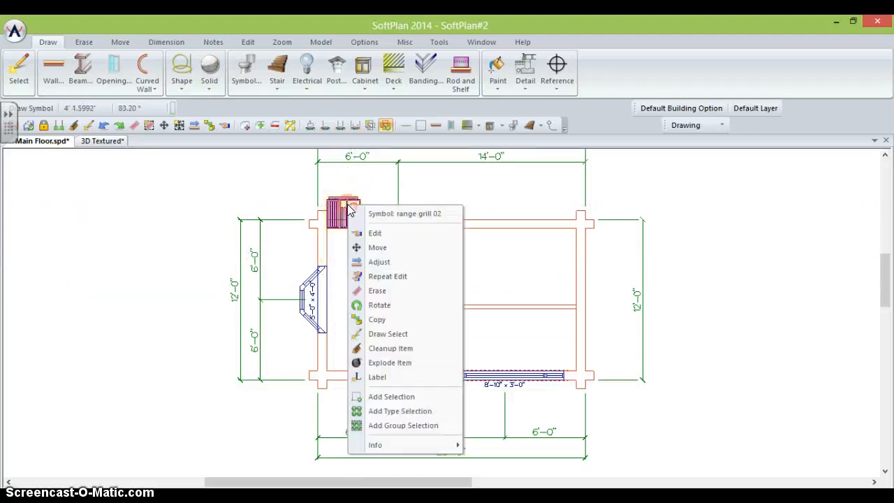
pyautogui.click(369, 246)
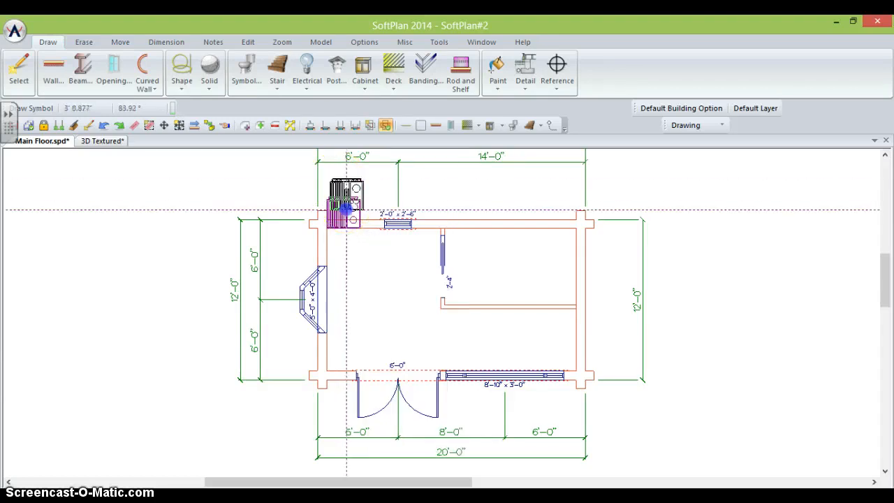
pyautogui.click(373, 250)
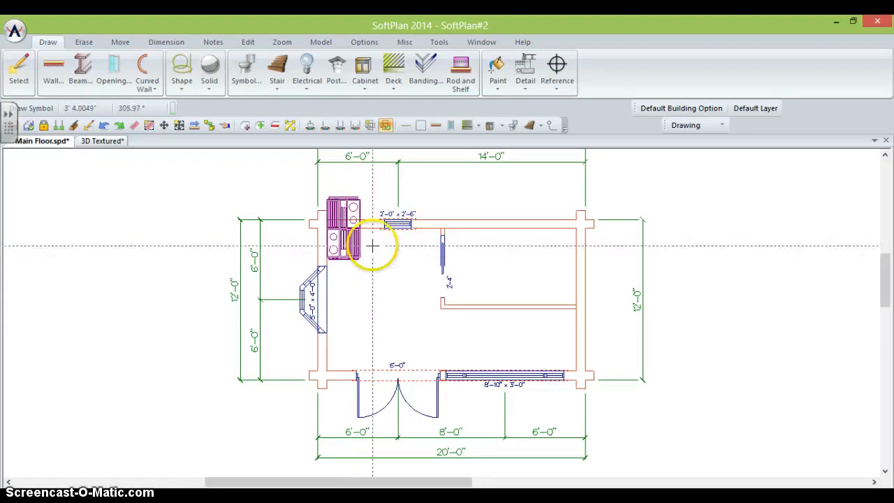
pyautogui.rightClick(363, 253)
pyautogui.click(247, 168)
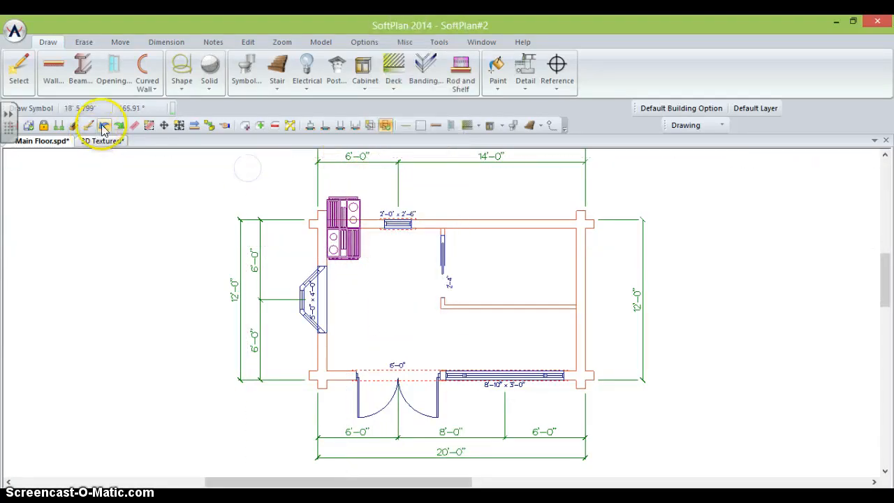
pyautogui.rightClick(347, 207)
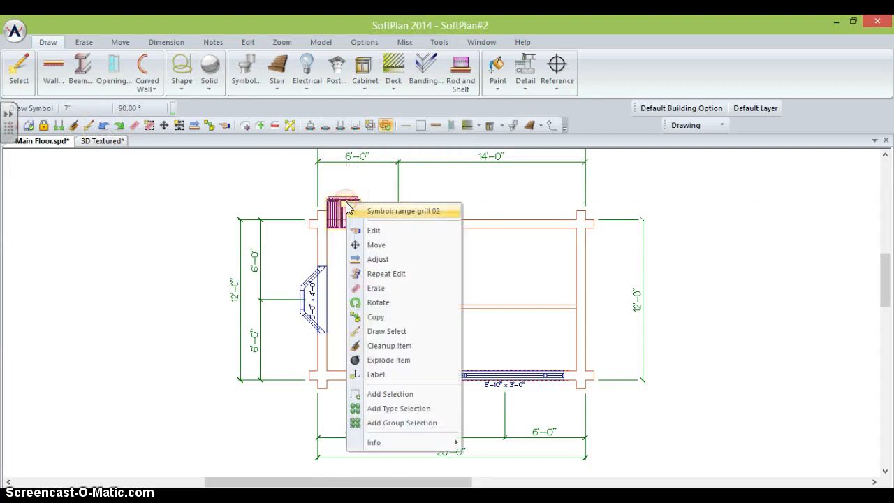
pyautogui.click(375, 245)
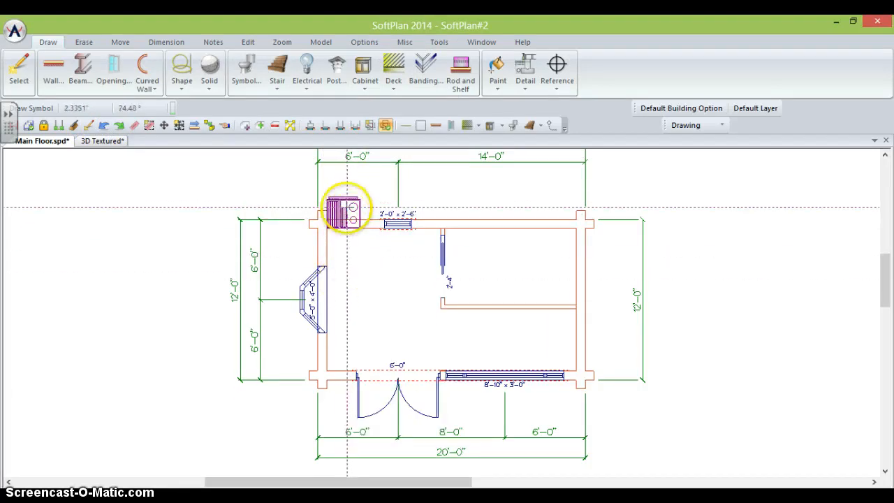
# - Move the range snug into the cabin's top-left corner, then display the 3D Textured view
pyautogui.click(347, 244)
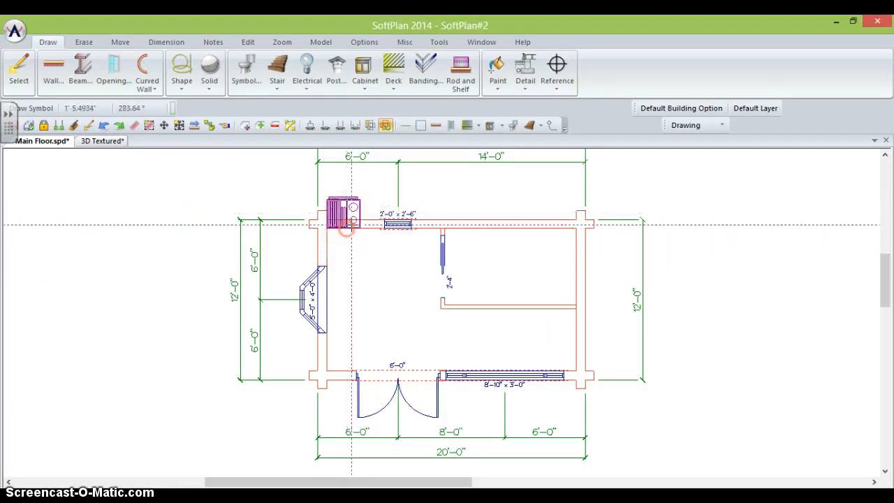
pyautogui.click(122, 42)
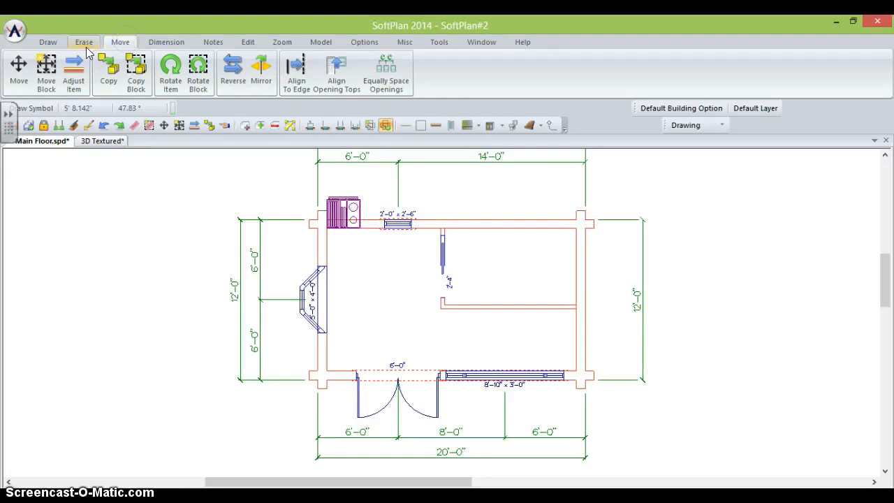
pyautogui.click(20, 68)
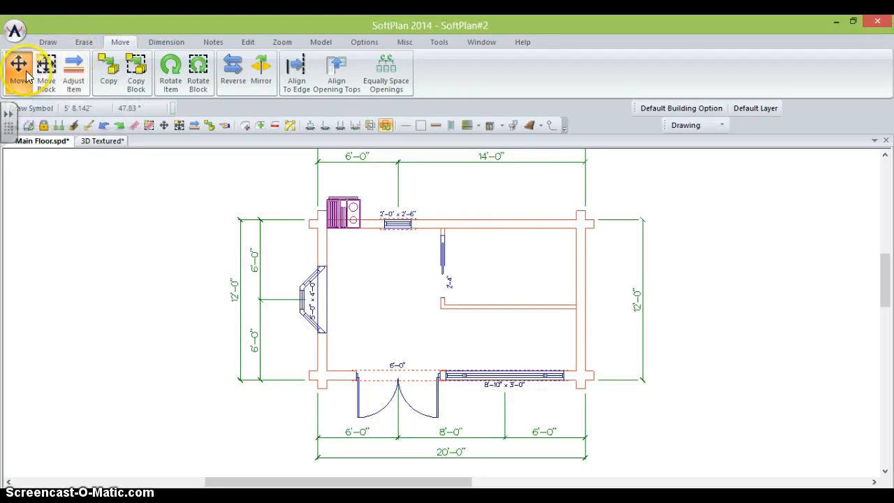
pyautogui.click(345, 207)
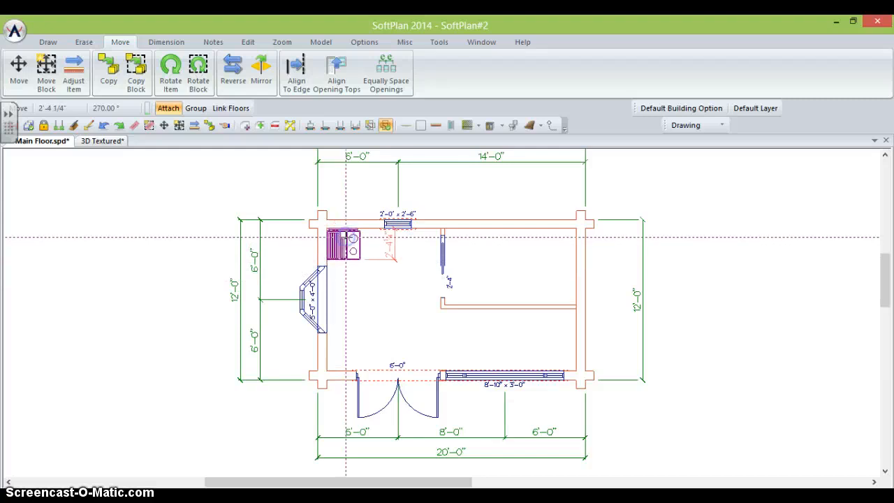
pyautogui.click(343, 238)
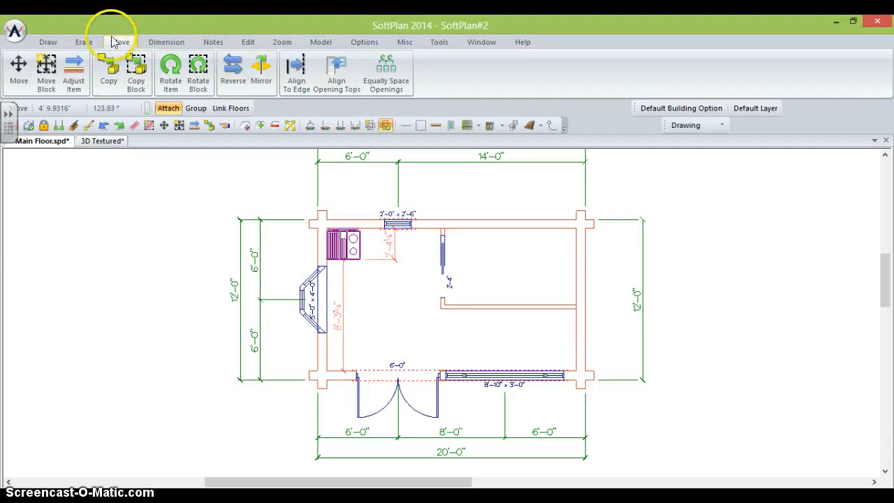
pyautogui.click(320, 42)
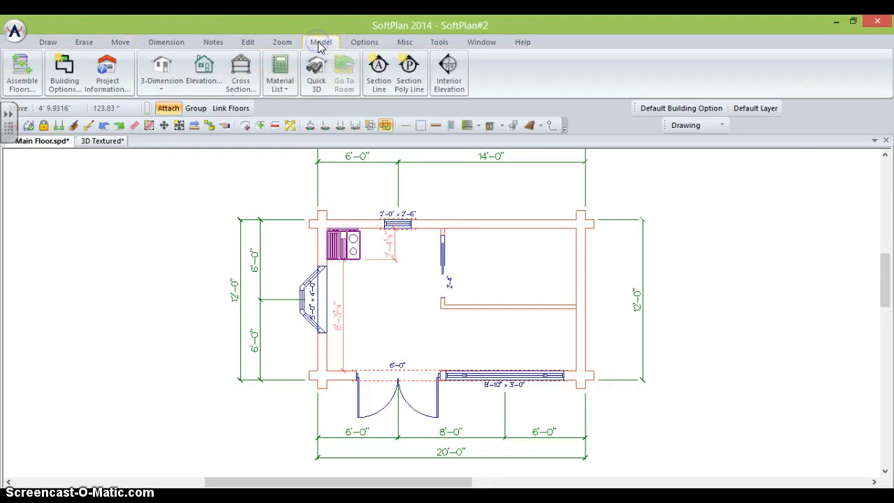
pyautogui.click(99, 144)
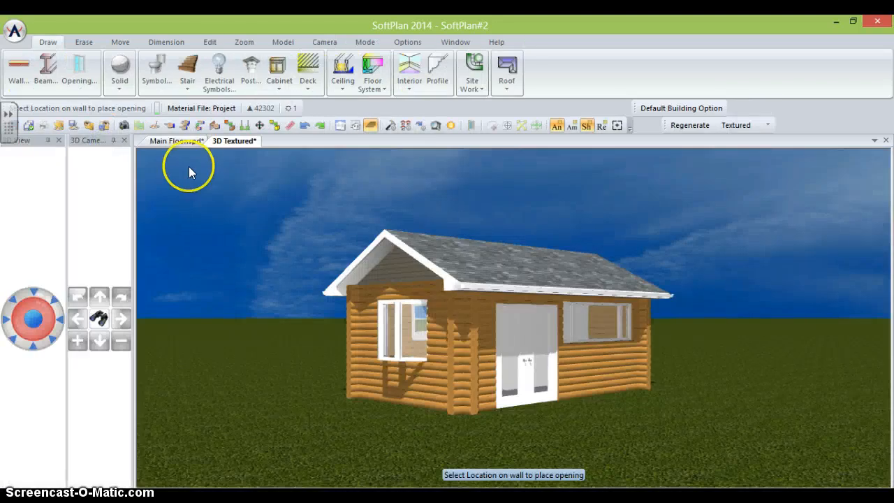
# - Walk the 3D camera through the exterior wall into the cabin interior
pyautogui.press('Right')
pyautogui.press('Right')
pyautogui.press('Up')
pyautogui.press('Left')
pyautogui.press('Left')
pyautogui.press('Up')
pyautogui.press('Up')
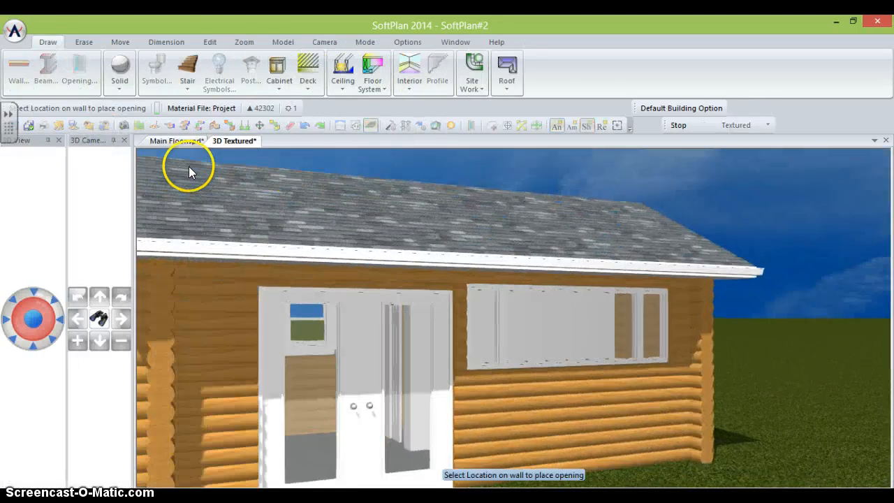
pyautogui.press('Up')
pyautogui.press('Up')
pyautogui.press('Up')
pyautogui.press('Left')
pyautogui.press('Left')
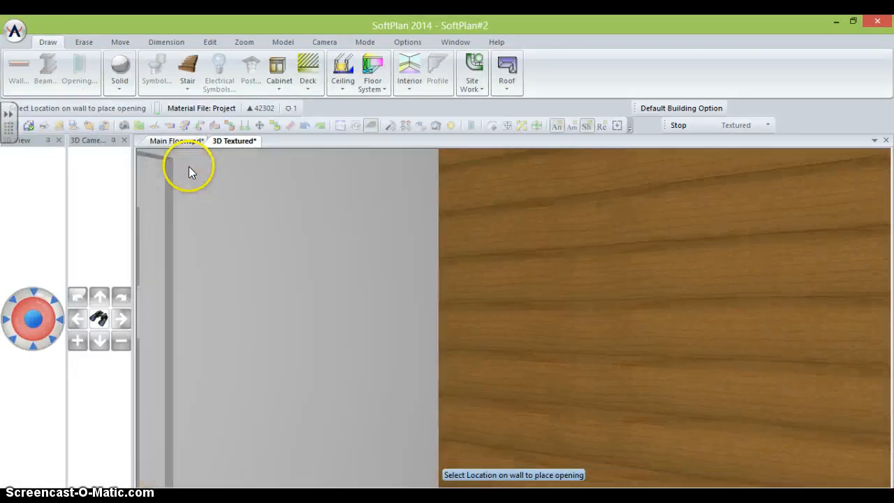
pyautogui.press('Left')
pyautogui.press('Left')
pyautogui.press('Up')
pyautogui.press('Up')
pyautogui.press('Right')
pyautogui.press('Right')
pyautogui.press('Right')
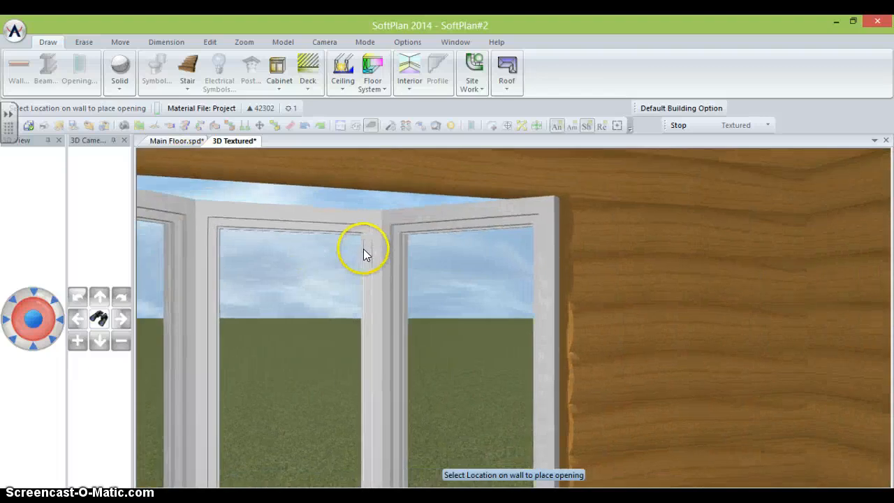
pyautogui.press('Down')
pyautogui.press('Down')
pyautogui.press('Down')
pyautogui.press('Down')
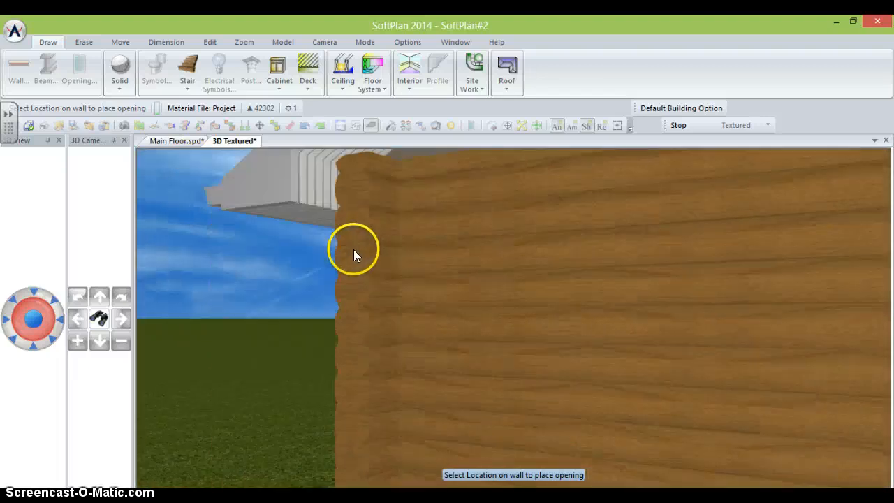
pyautogui.press('Up')
pyautogui.press('Up')
pyautogui.press('Up')
pyautogui.press('Up')
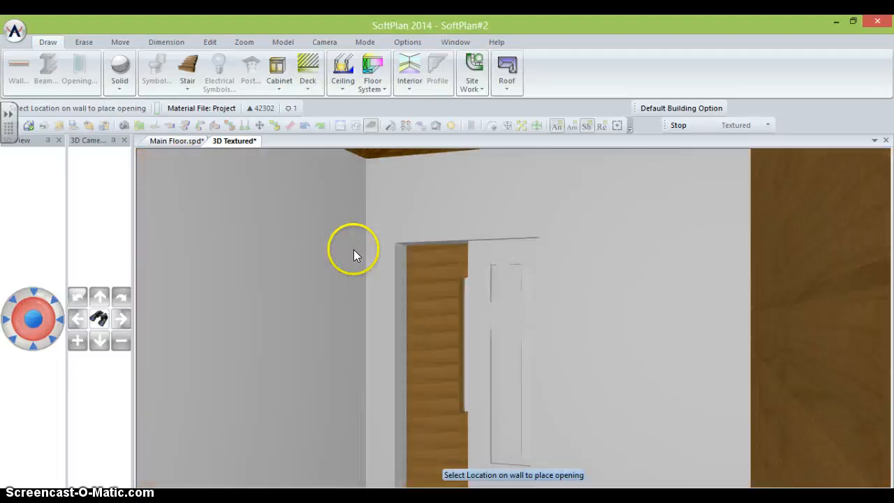
# - Turn and tilt the camera to face the kitchen window on the log wall
pyautogui.press('Left')
pyautogui.press('Left')
pyautogui.press('Left')
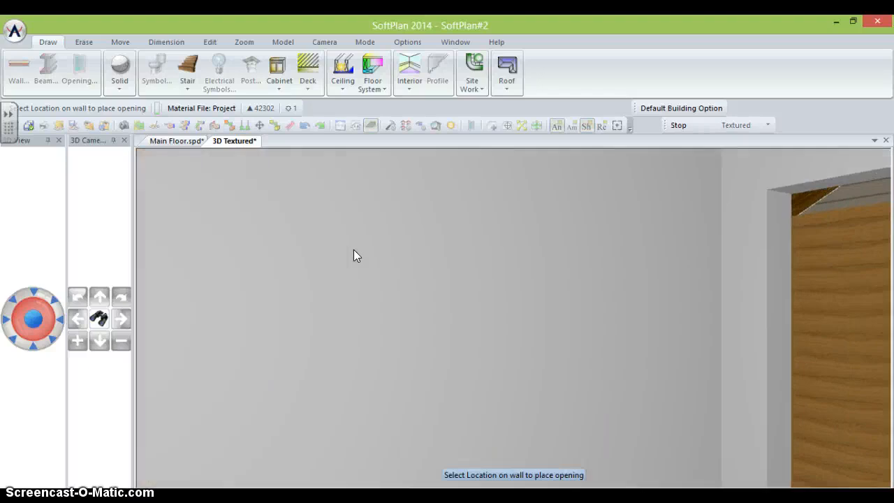
pyautogui.press('Right')
pyautogui.press('Right')
pyautogui.press('Right')
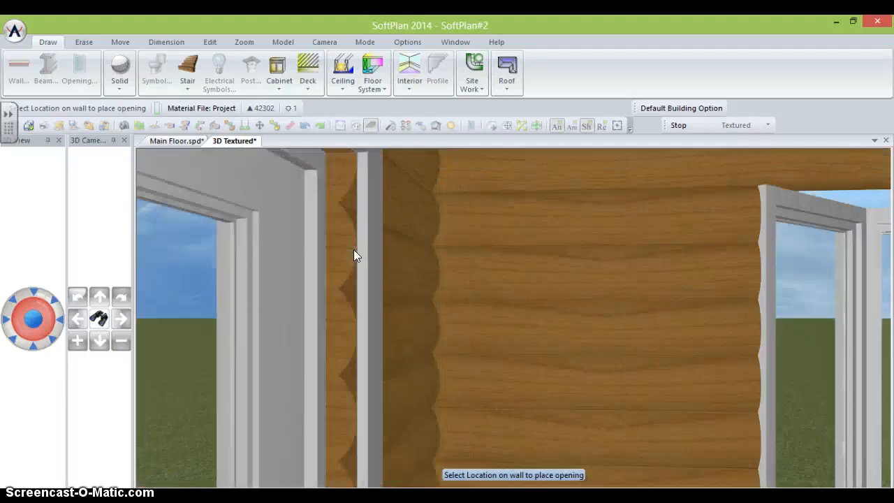
pyautogui.press('Right')
pyautogui.press('Right')
pyautogui.press('Right')
pyautogui.press('Right')
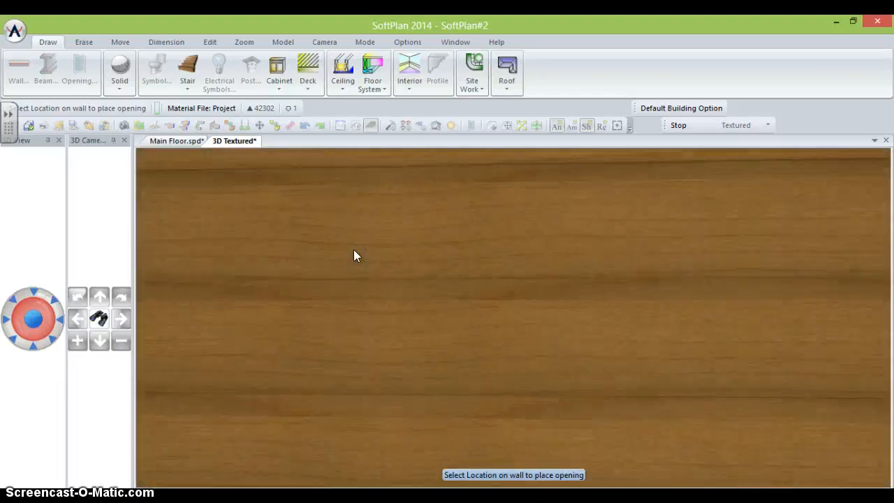
pyautogui.scroll(-4, 354, 249)
pyautogui.scroll(2, 379, 284)
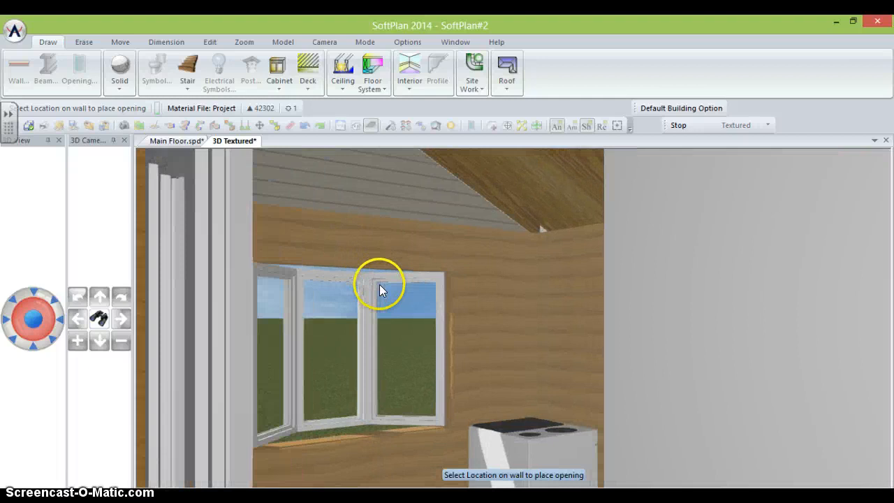
pyautogui.moveTo(379, 283); pyautogui.dragTo(404, 265)
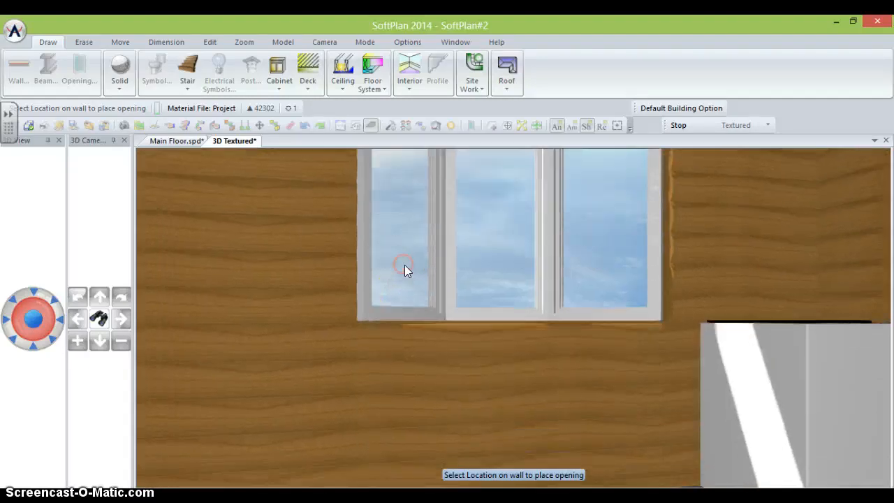
pyautogui.press('Right')
pyautogui.press('Left')
pyautogui.scroll(-3, 464, 311)
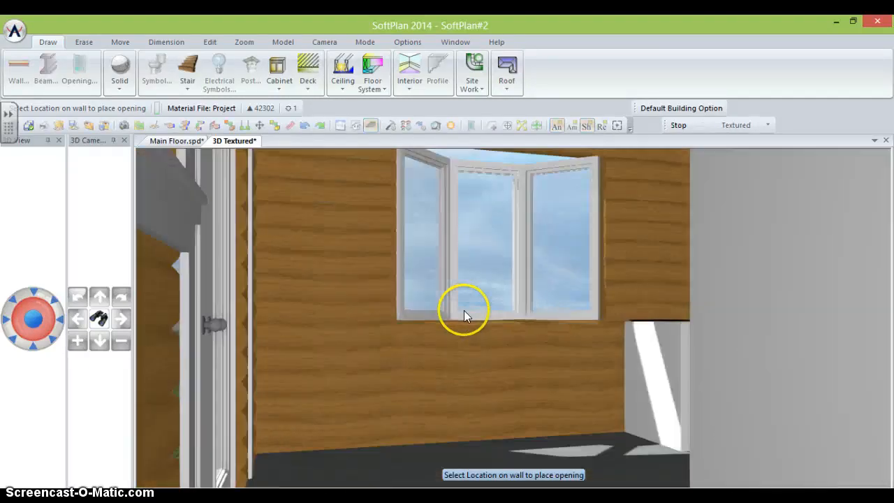
pyautogui.press('Up')
pyautogui.press('Up')
pyautogui.press('Right')
pyautogui.press('Down')
pyautogui.press('Down')
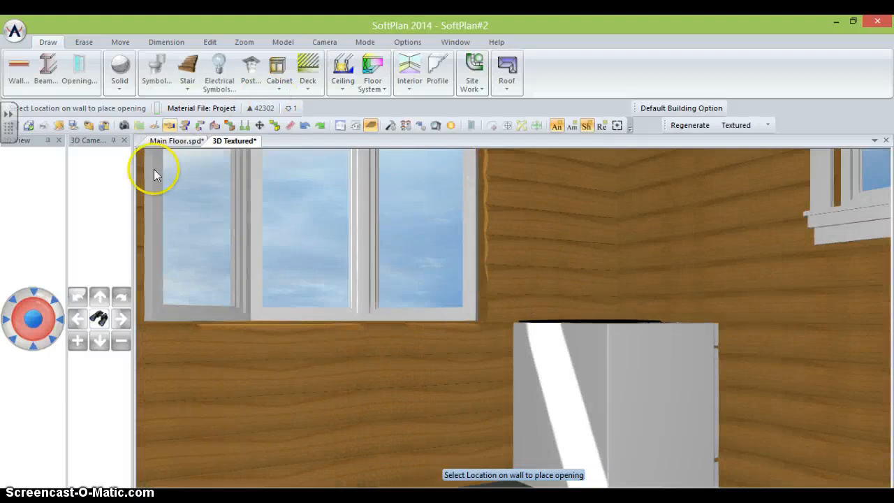
# - Hang a default wall cabinet above the stove beside the kitchen window
pyautogui.click(282, 70)
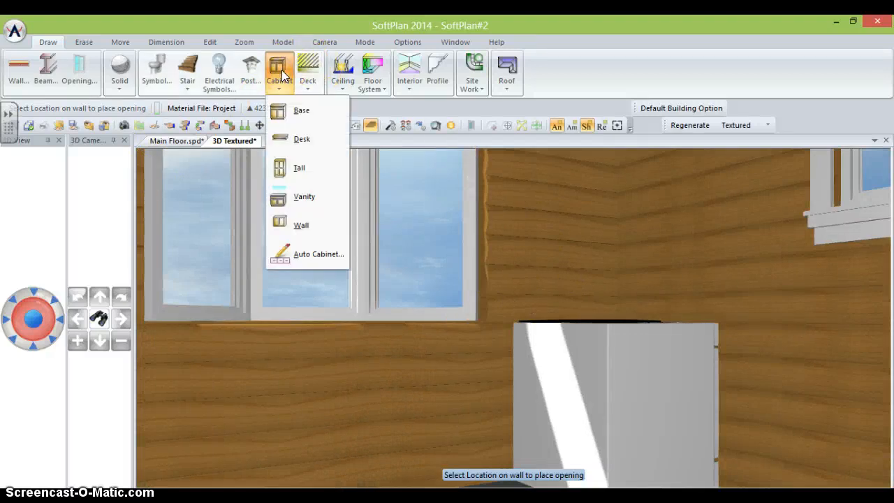
pyautogui.click(293, 224)
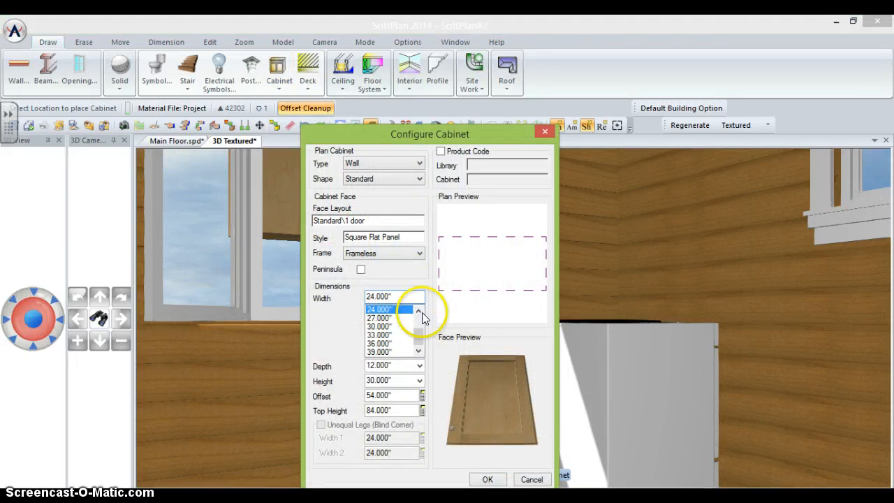
pyautogui.click(488, 479)
pyautogui.click(578, 260)
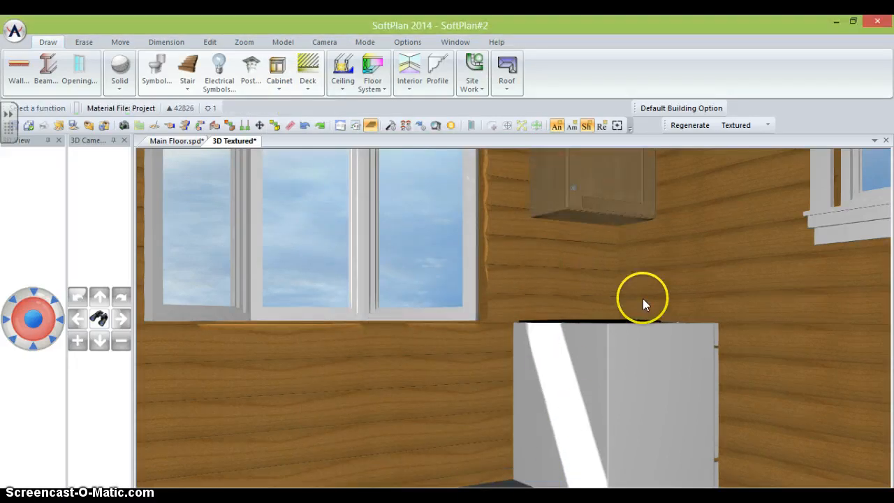
# - Configure a Standard base cabinet as a Vanity type, then cancel its placement
pyautogui.click(282, 74)
pyautogui.click(285, 111)
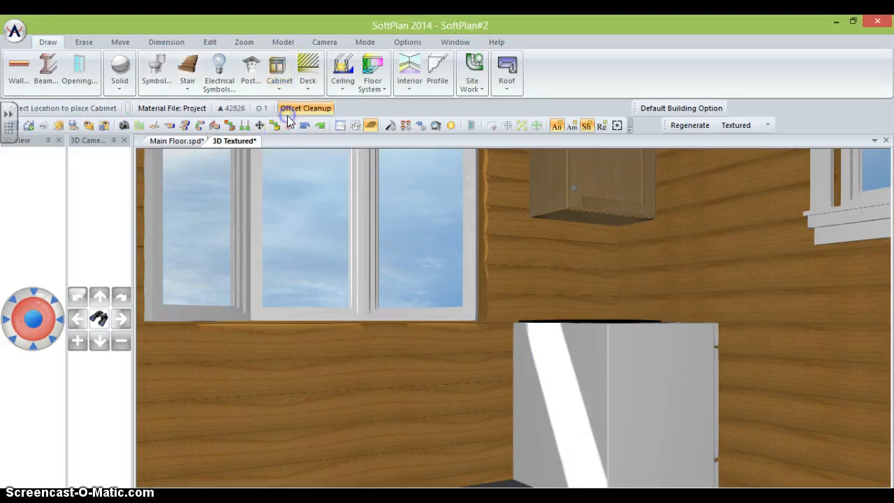
pyautogui.click(379, 179)
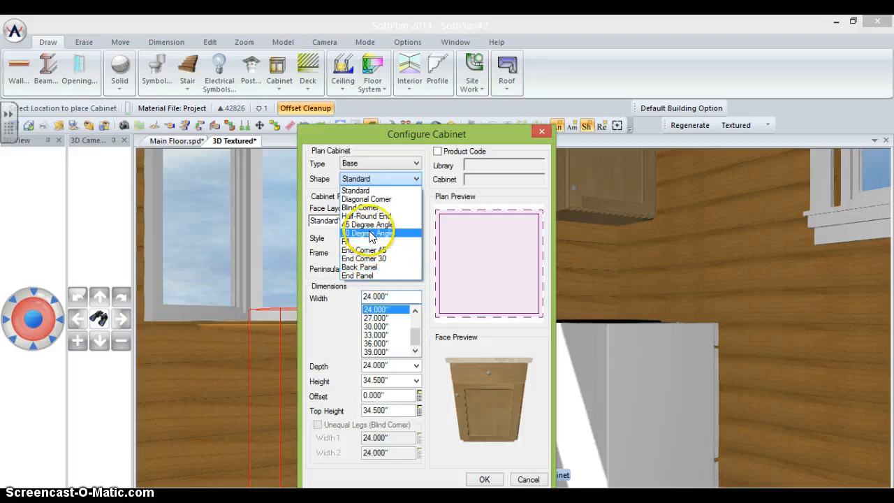
pyautogui.click(368, 180)
pyautogui.click(366, 163)
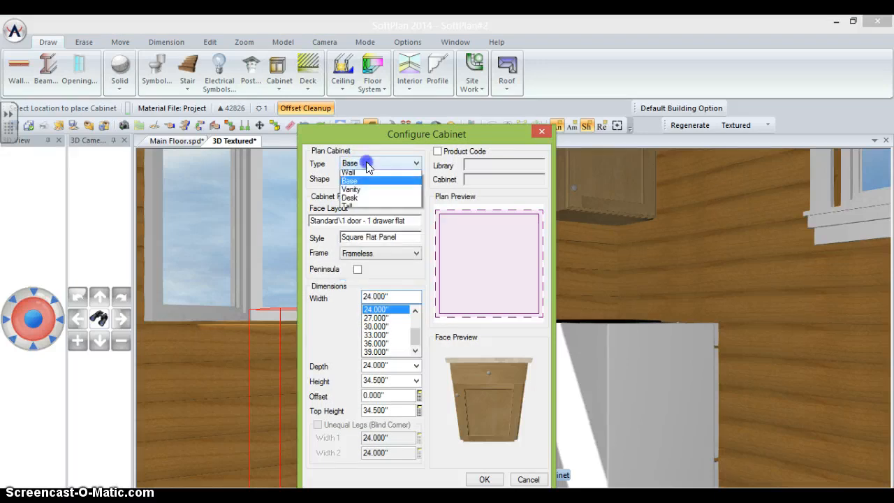
pyautogui.click(364, 192)
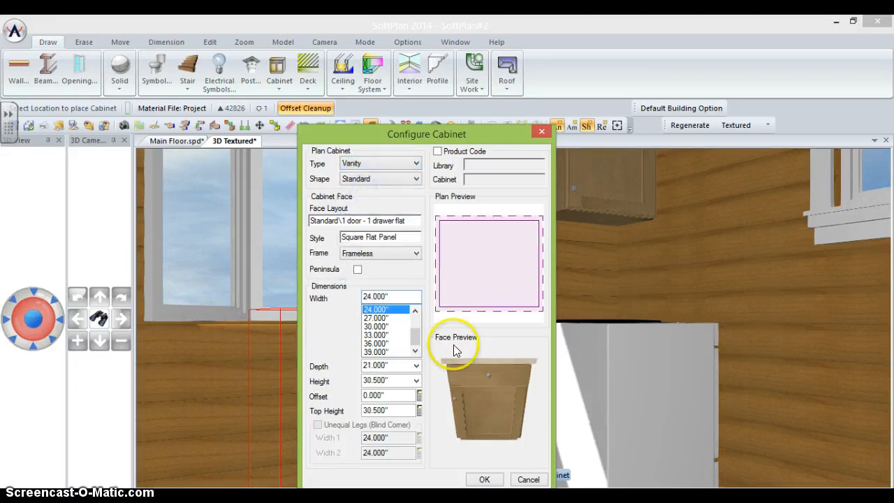
pyautogui.click(484, 479)
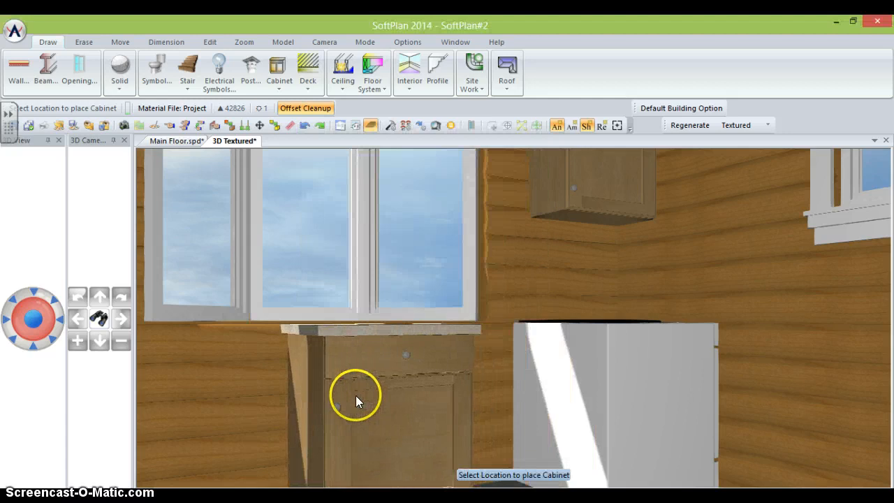
pyautogui.rightClick(356, 396)
# - Place a 39-inch base cabinet under the kitchen window next to the range
pyautogui.click(270, 79)
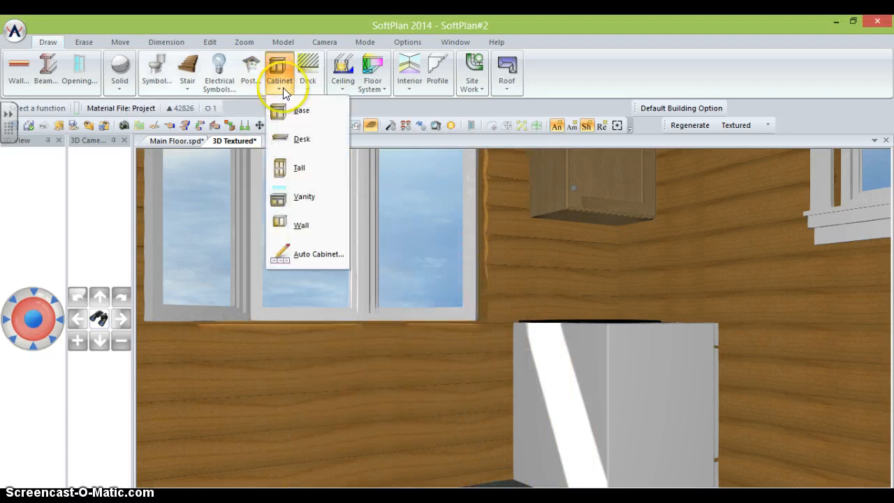
pyautogui.click(302, 111)
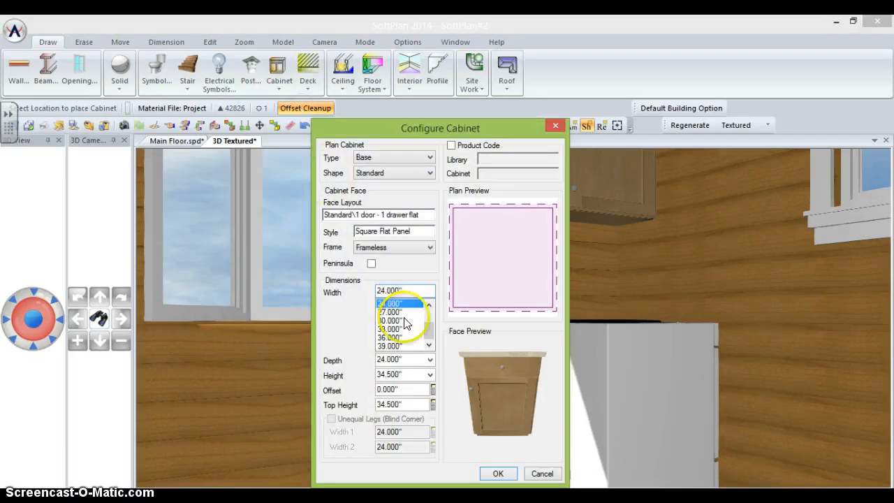
pyautogui.click(426, 344)
pyautogui.click(386, 345)
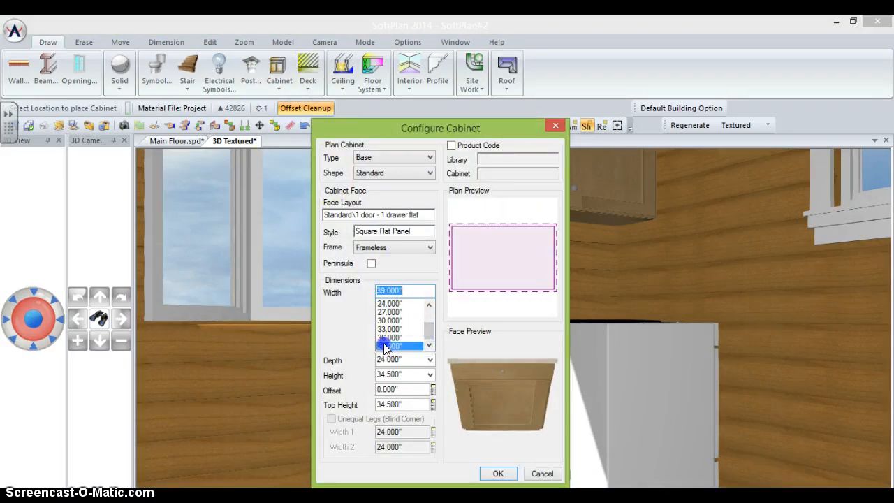
pyautogui.click(496, 474)
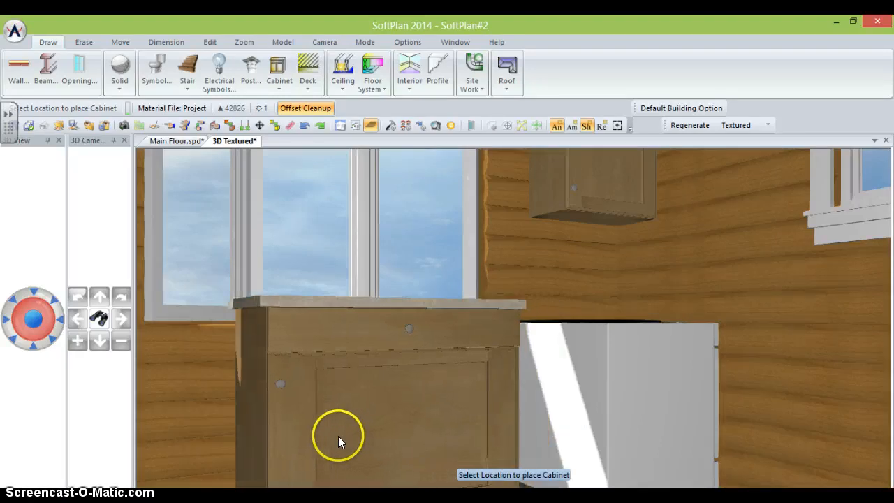
pyautogui.click(332, 437)
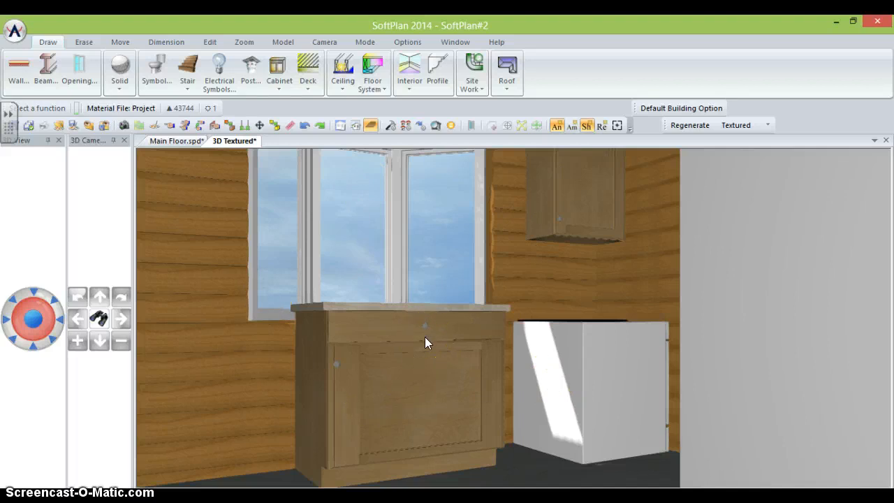
pyautogui.scroll(-5, 425, 337)
pyautogui.press('Right')
pyautogui.scroll(-3, 425, 337)
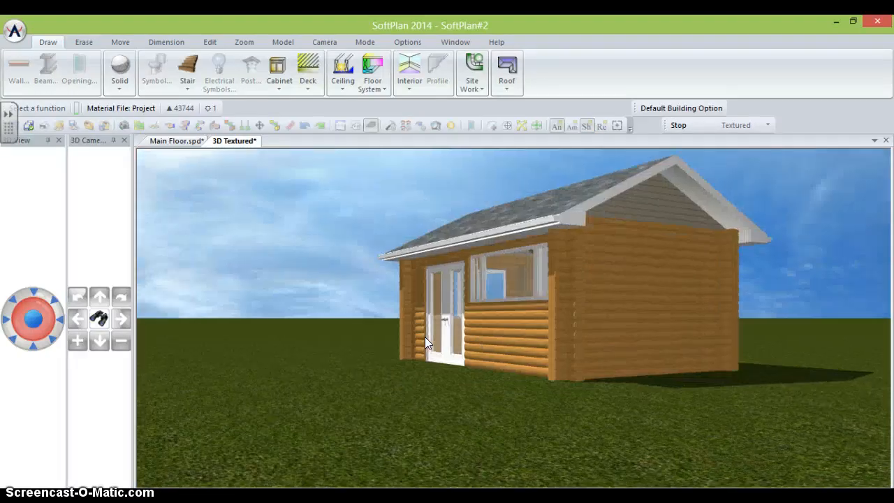
# - Return to the Main Floor plan, then close the project with Save All
pyautogui.click(187, 142)
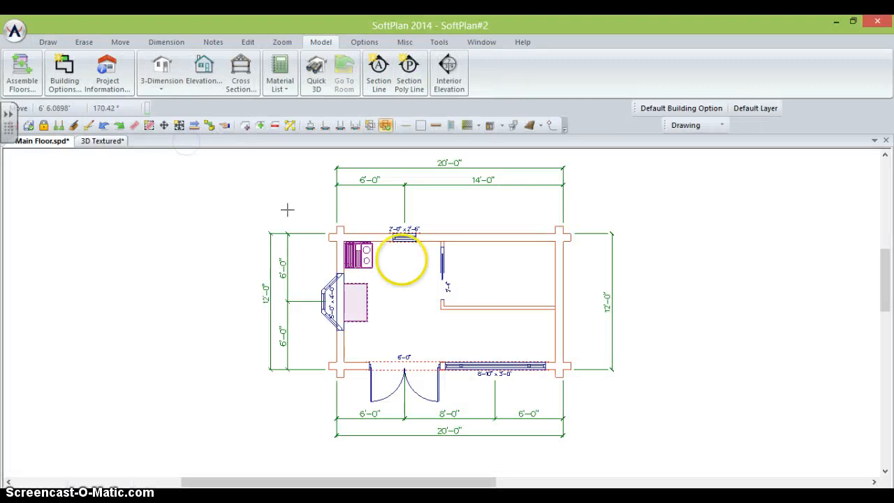
pyautogui.click(47, 43)
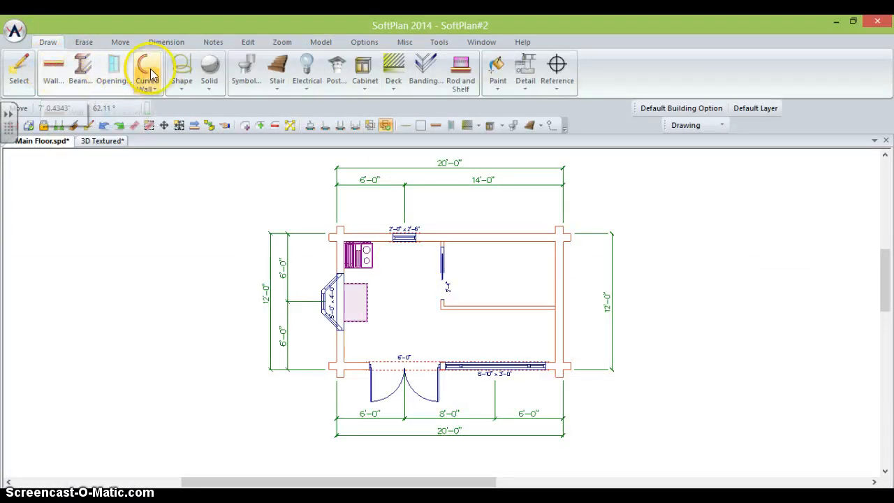
pyautogui.click(496, 82)
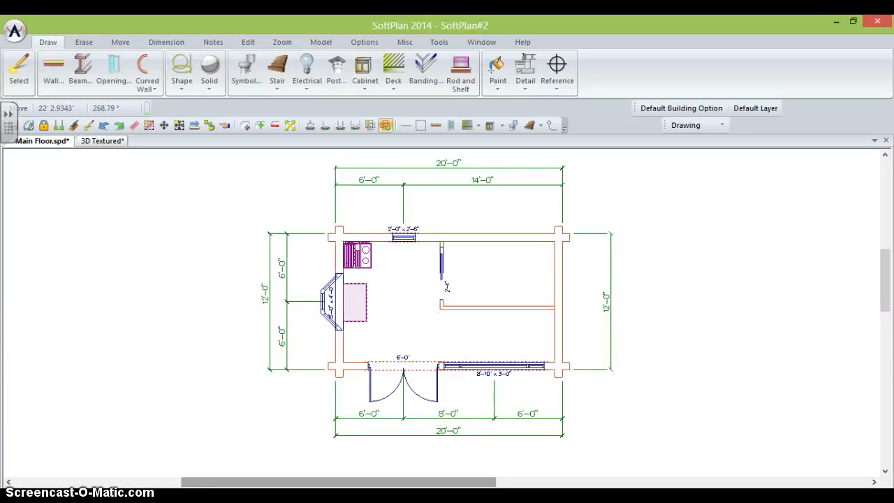
pyautogui.moveTo(450, 482); pyautogui.dragTo(479, 482)
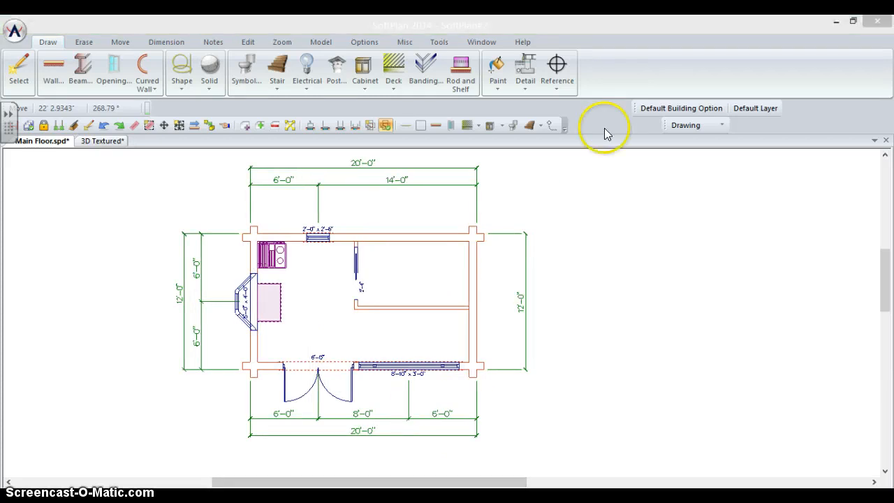
pyautogui.click(878, 21)
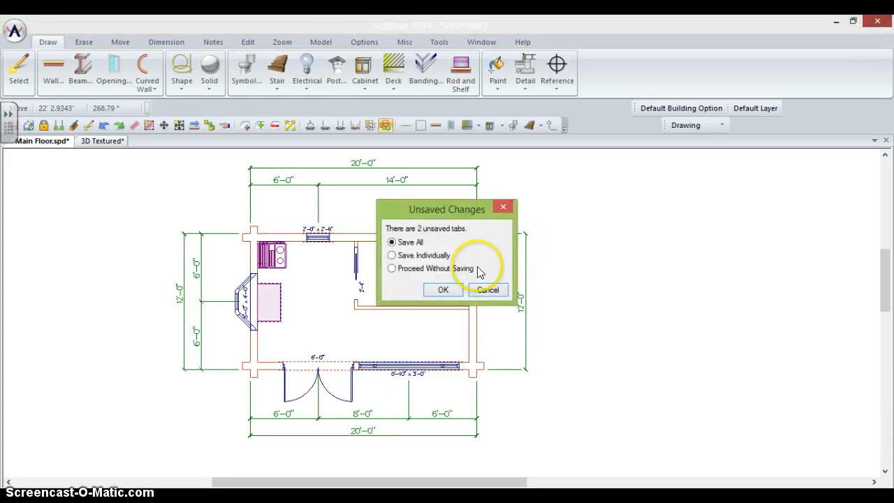
pyautogui.click(444, 290)
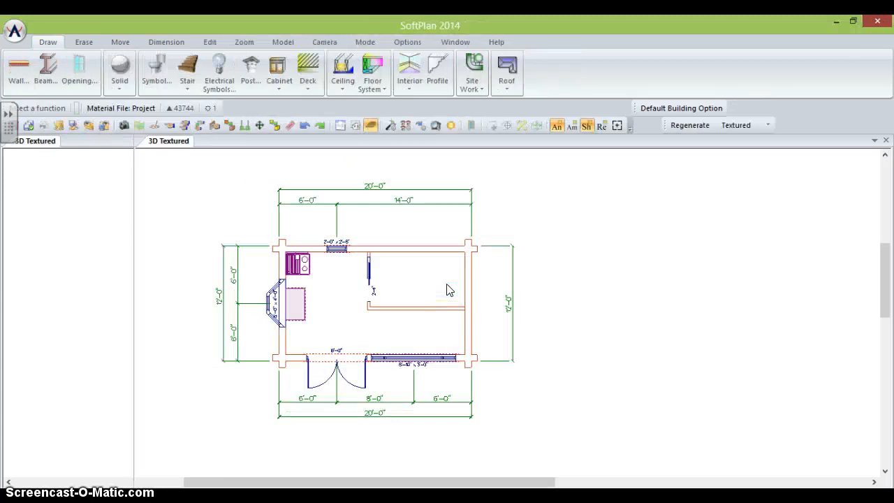